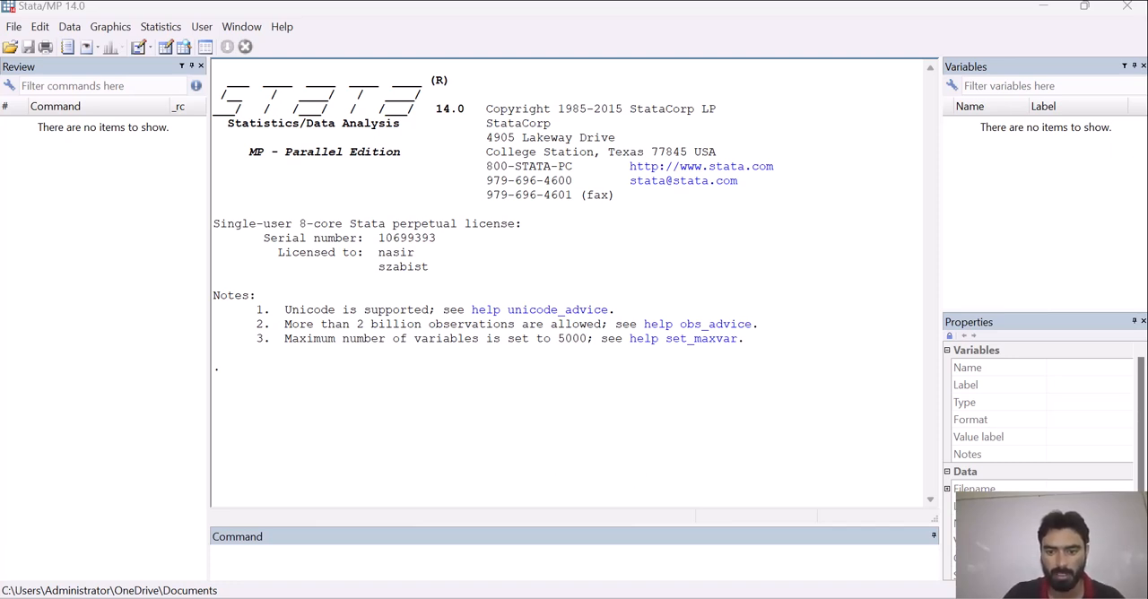
- Switch to the Excel workbook and look through the copied panel dataset on Sheet2
key(alt+Tab)
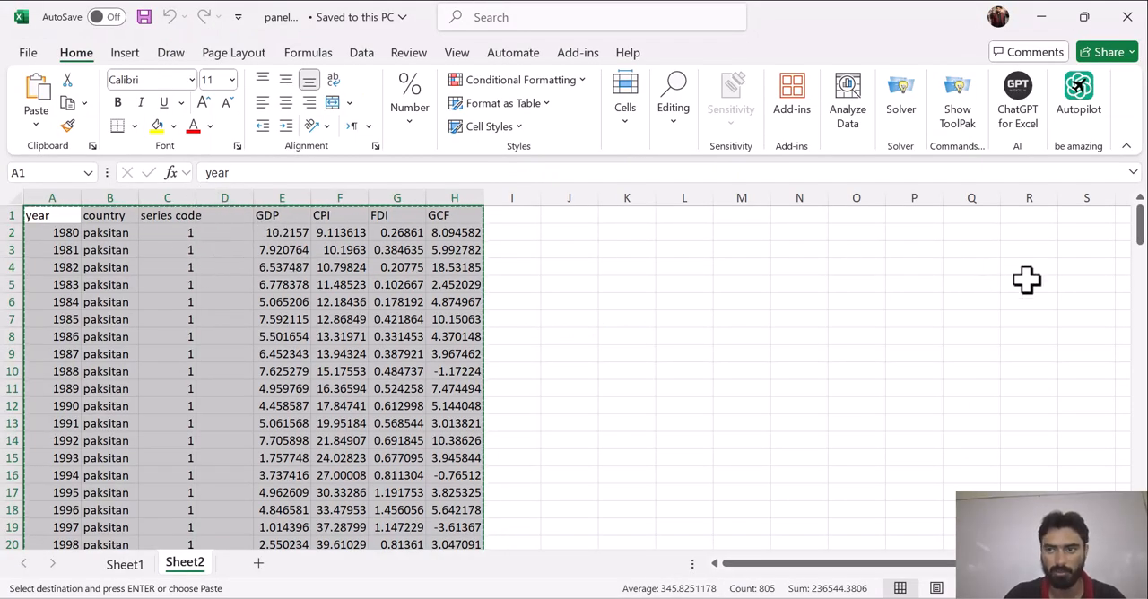
click(1141, 235)
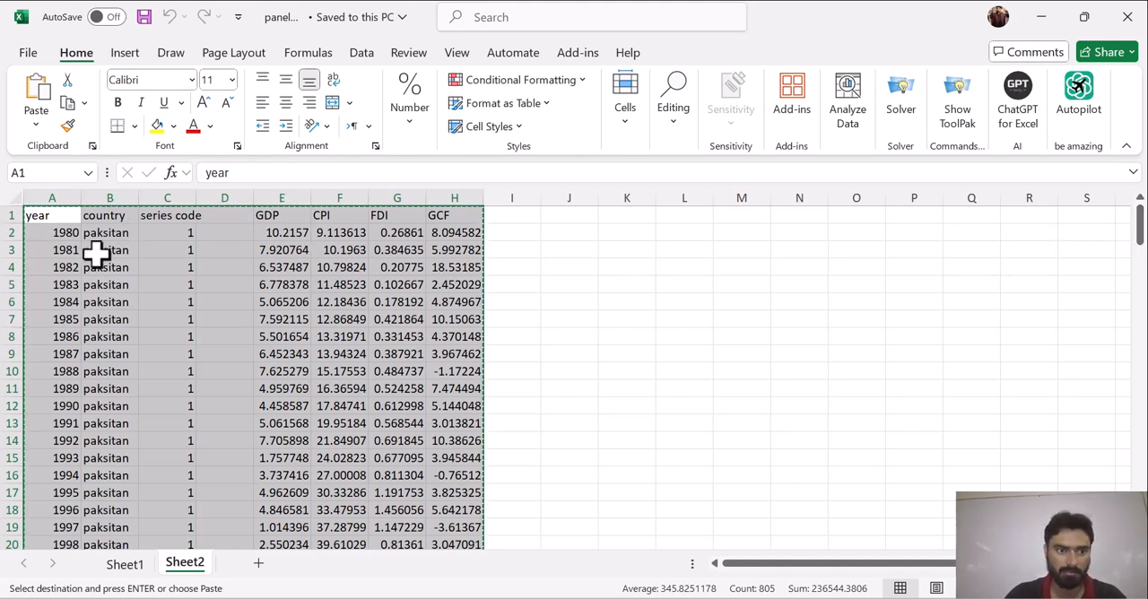
drag(1142, 229, 1140, 285)
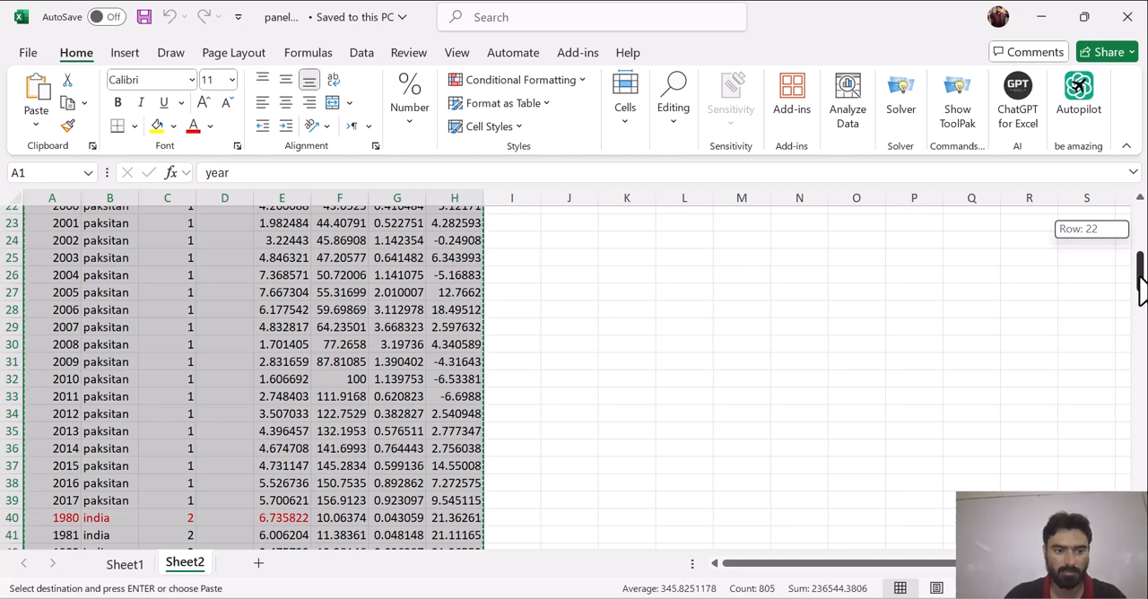
drag(1141, 285, 1115, 225)
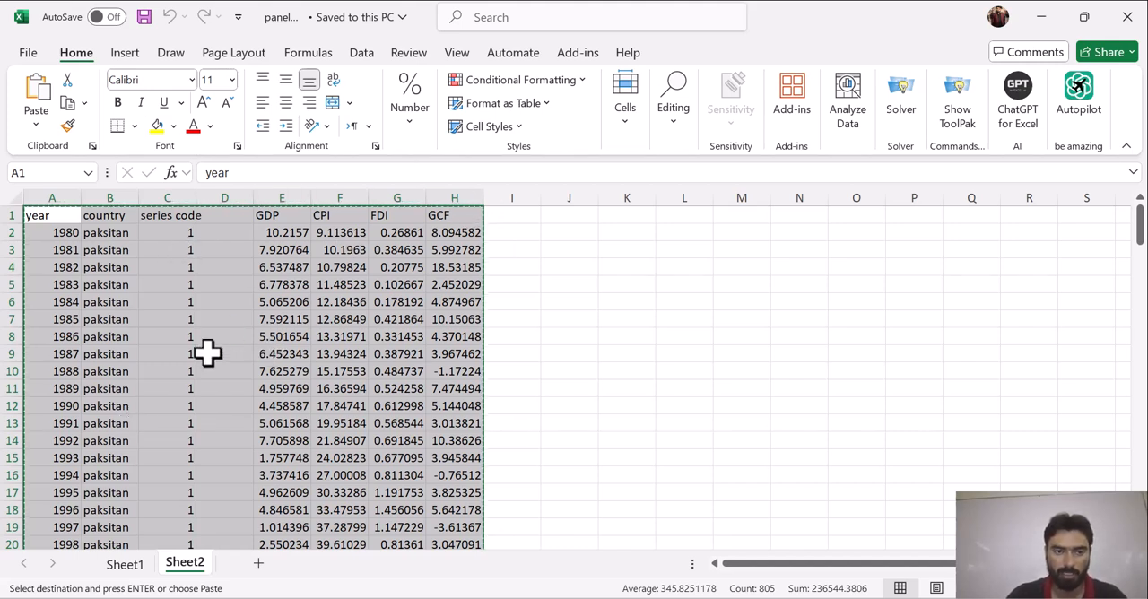
- Return to Stata and paste the copied dataset into the Data Editor, treating the first row as variable names
click(544, 598)
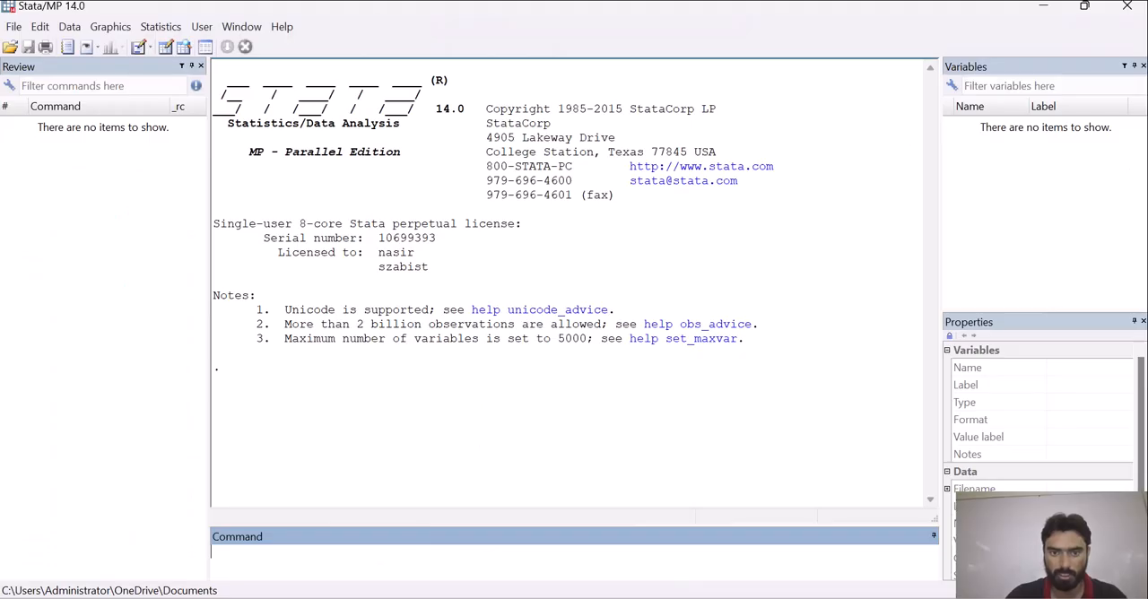
click(167, 49)
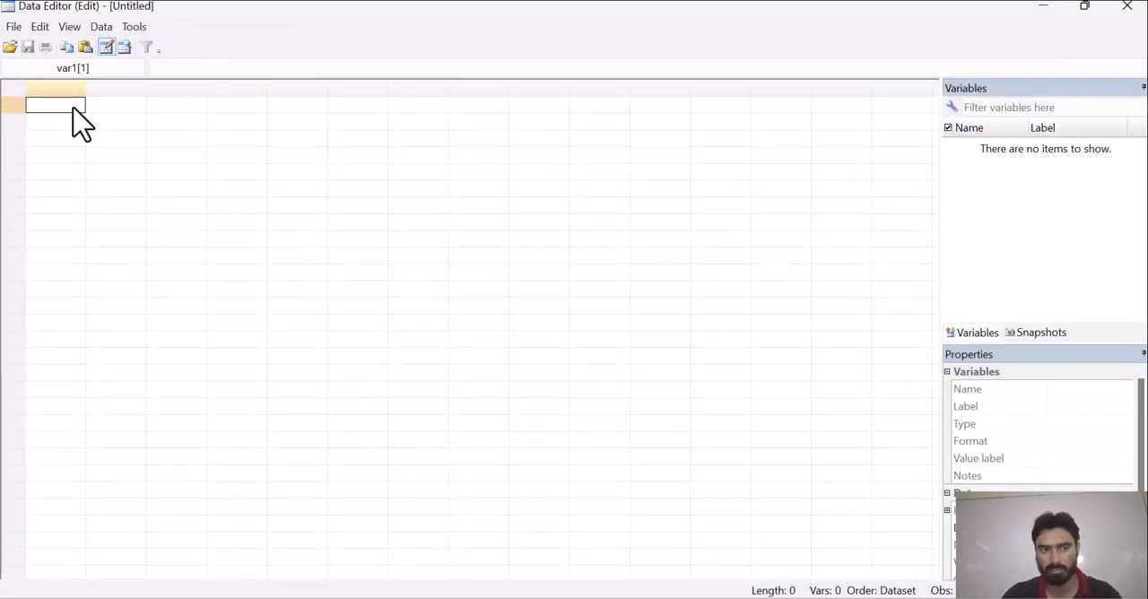
key(ctrl+v)
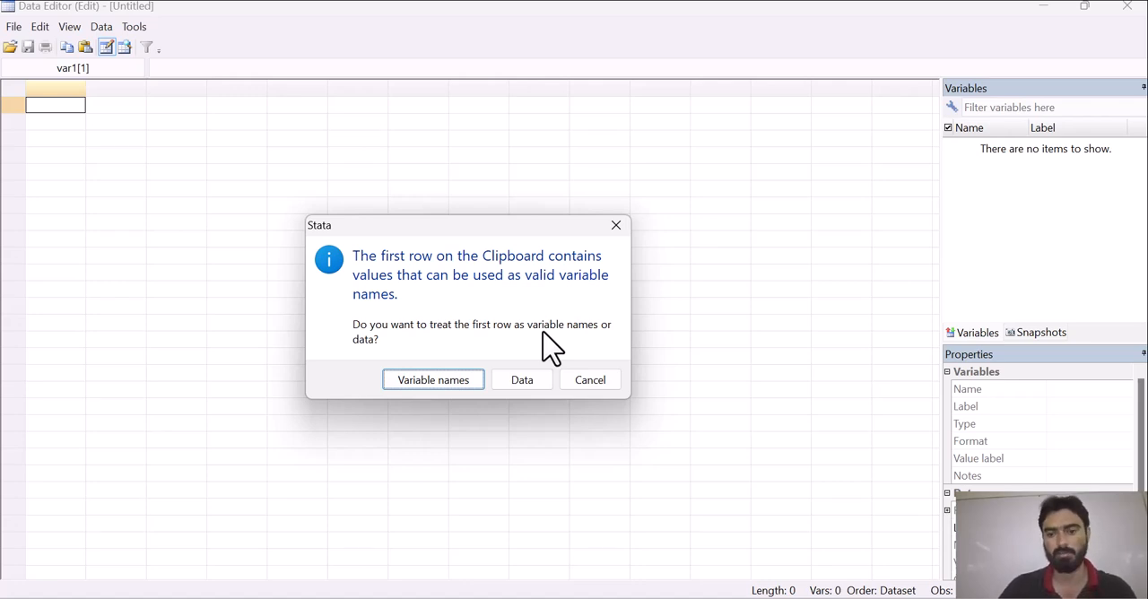
click(433, 381)
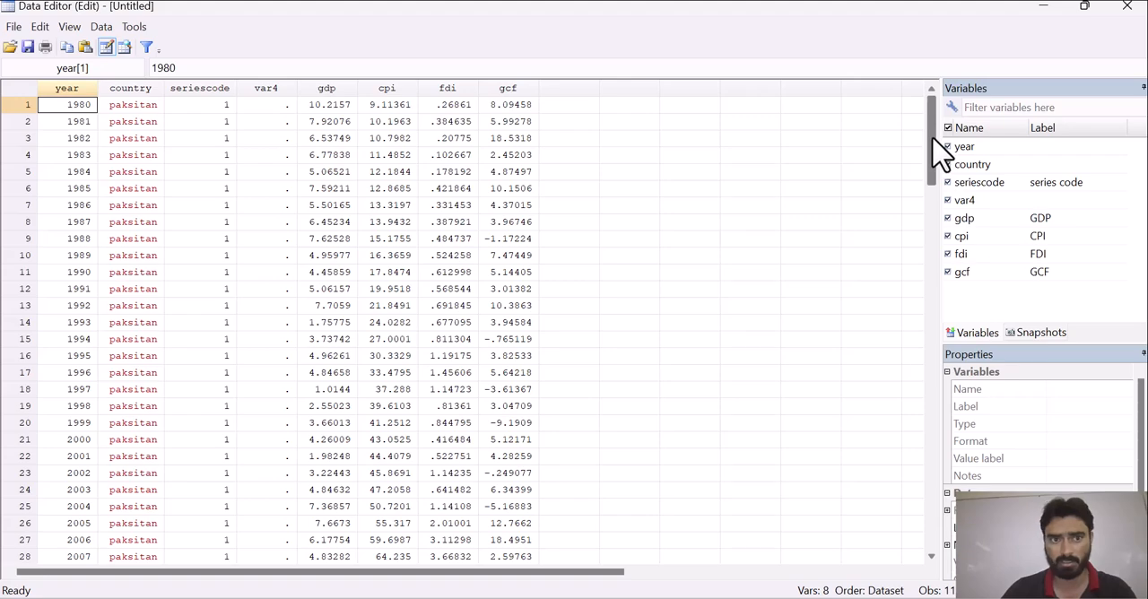
drag(932, 148, 924, 83)
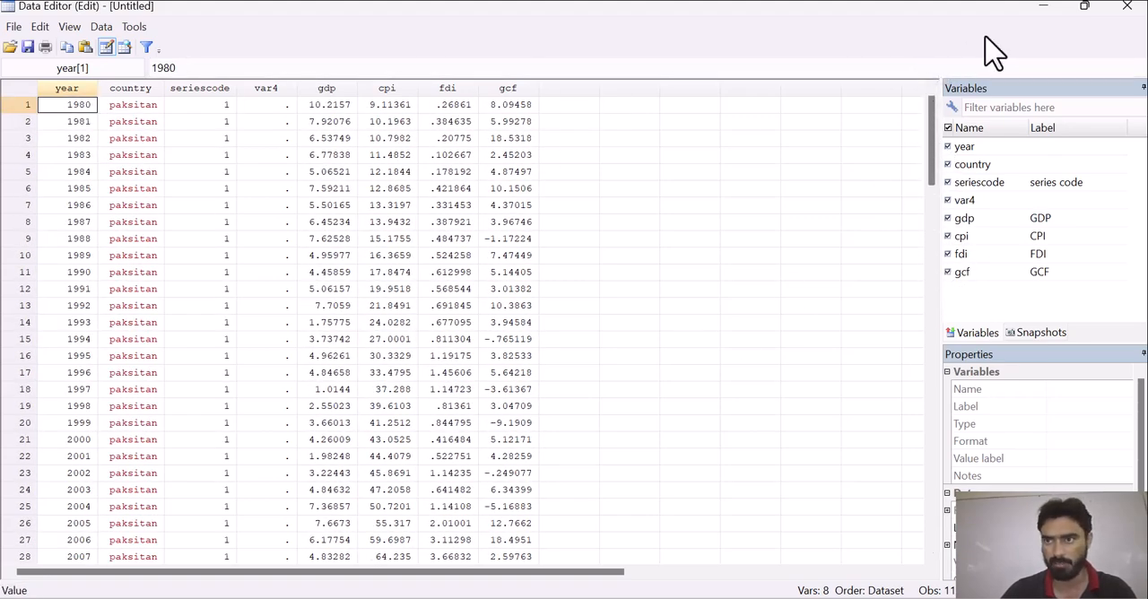
click(1042, 7)
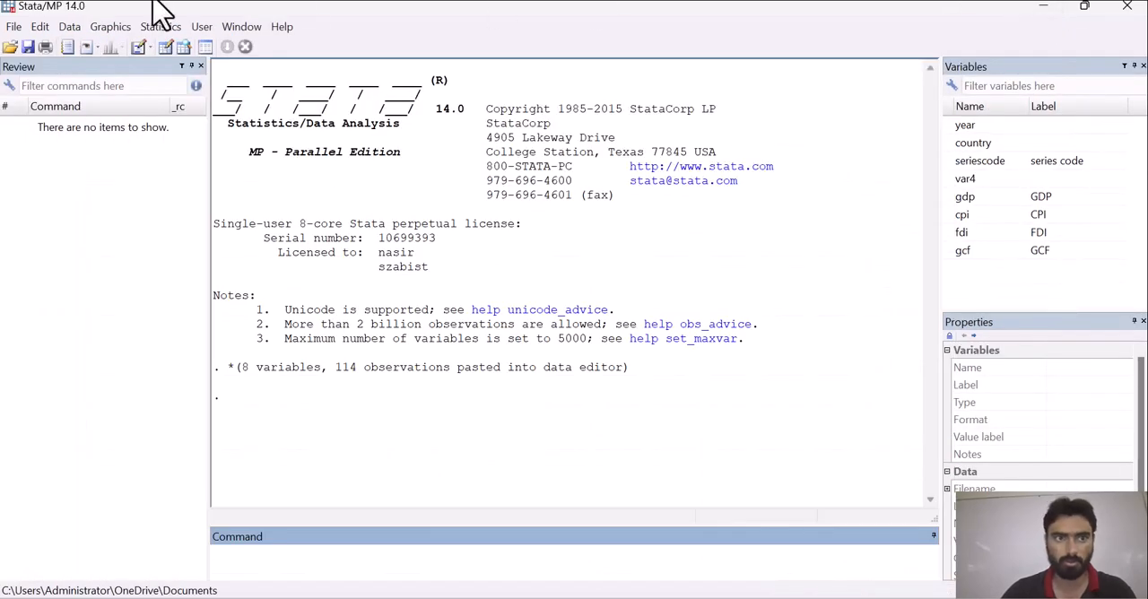
- Start an ordinary linear regression with gdp as the dependent variable
click(161, 27)
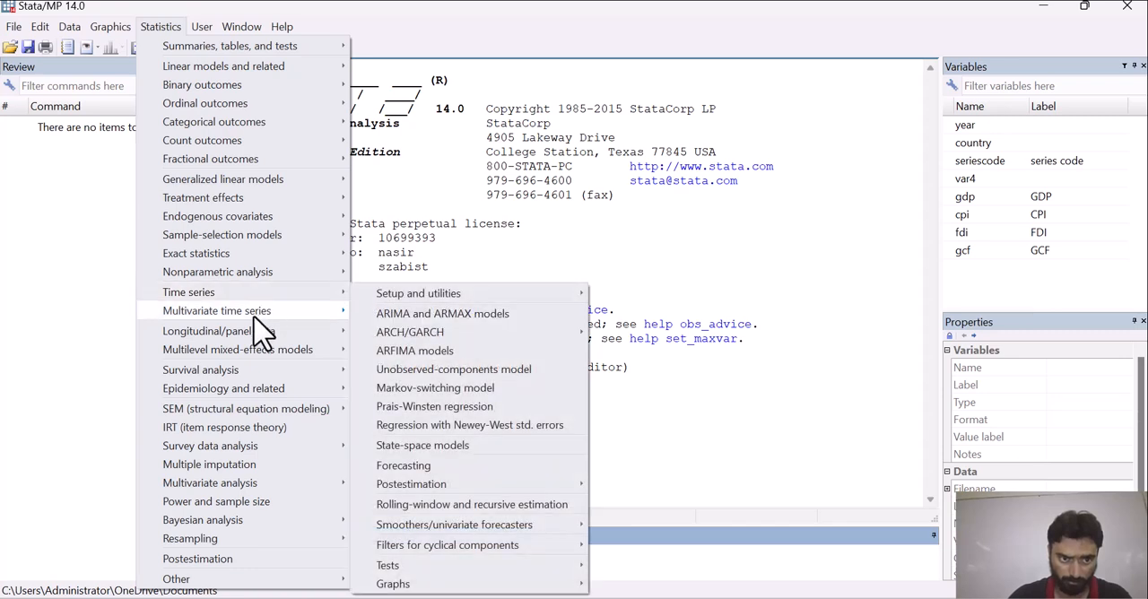
mouse_move(260, 342)
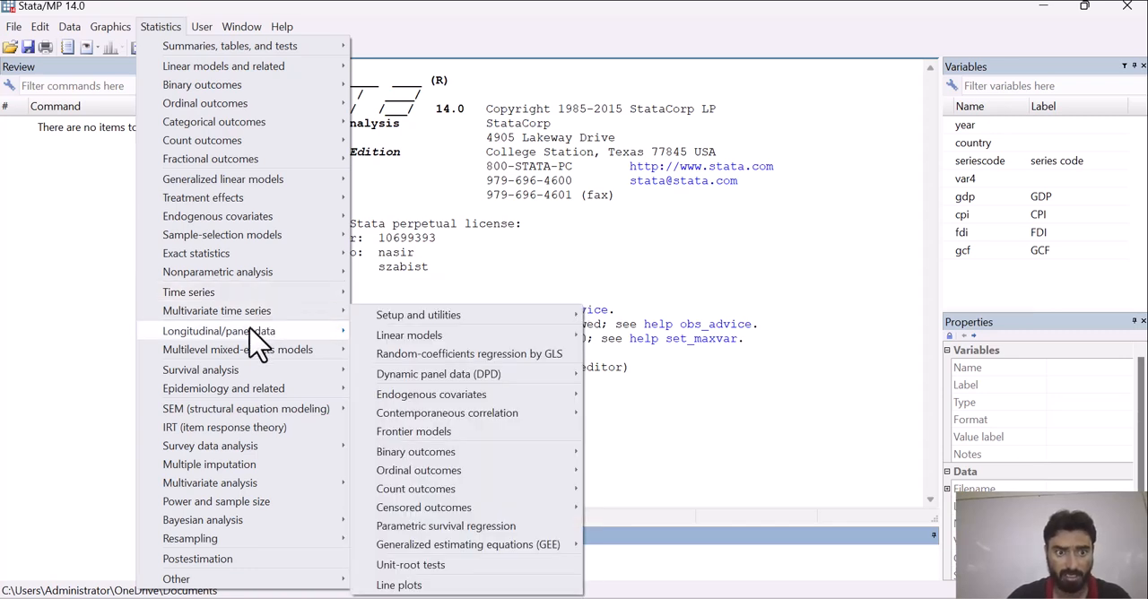
mouse_move(419, 336)
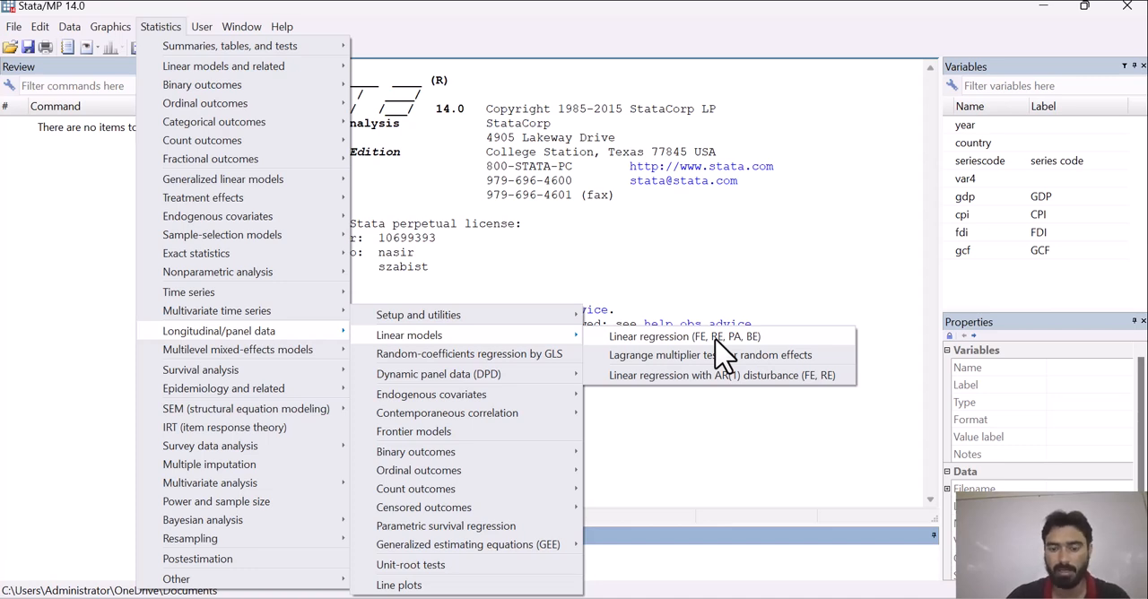
mouse_move(251, 67)
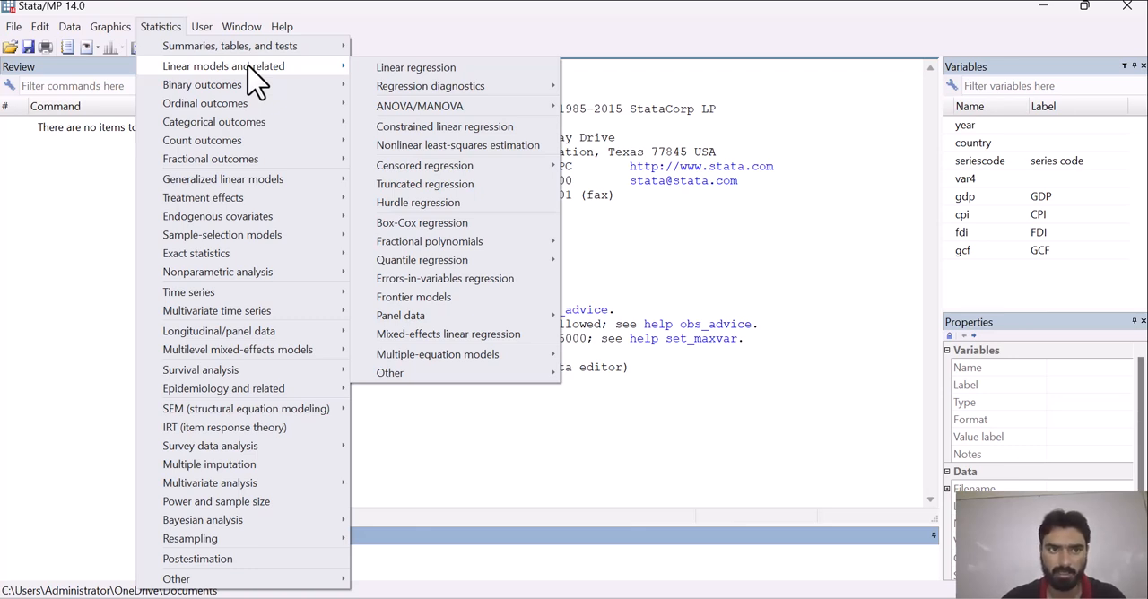
click(398, 69)
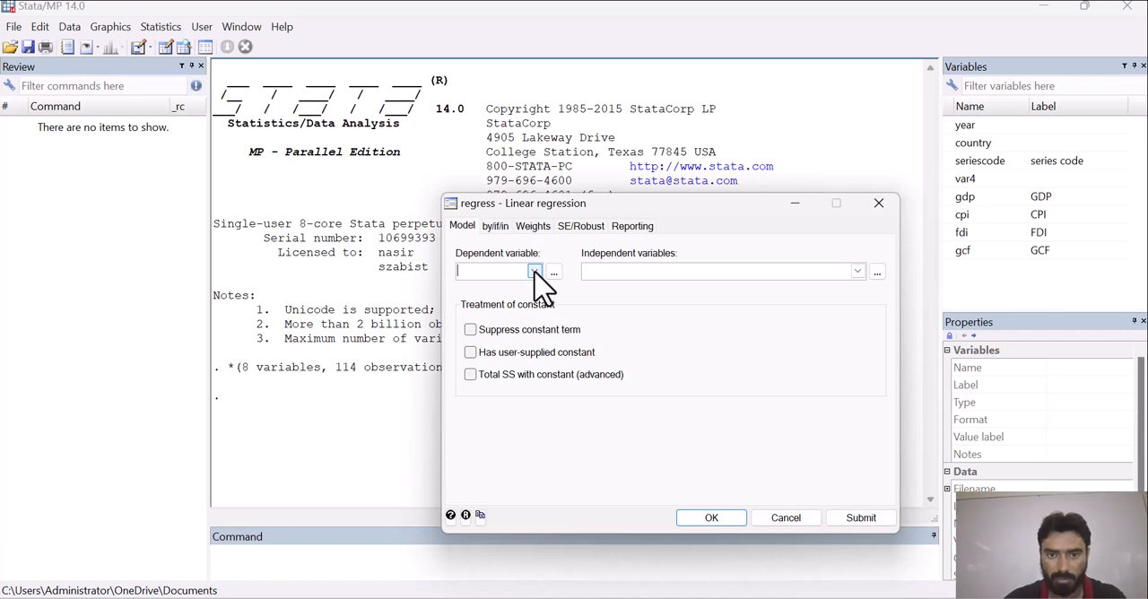
click(534, 271)
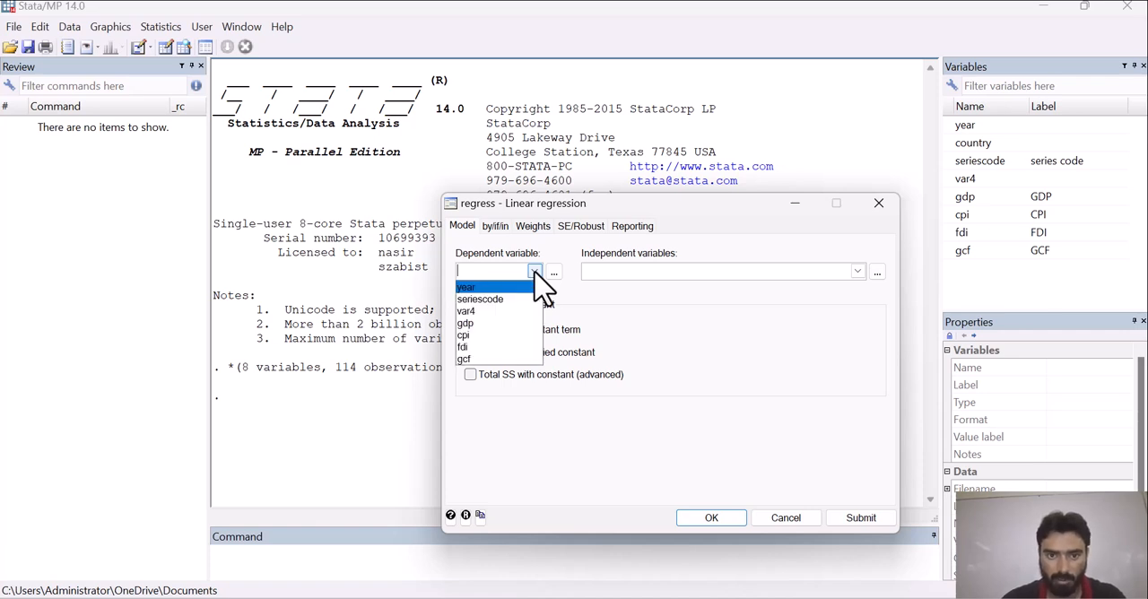
click(485, 325)
- Add cpi, fdi and gcf as the independent variables, run the regression and review its output
click(857, 271)
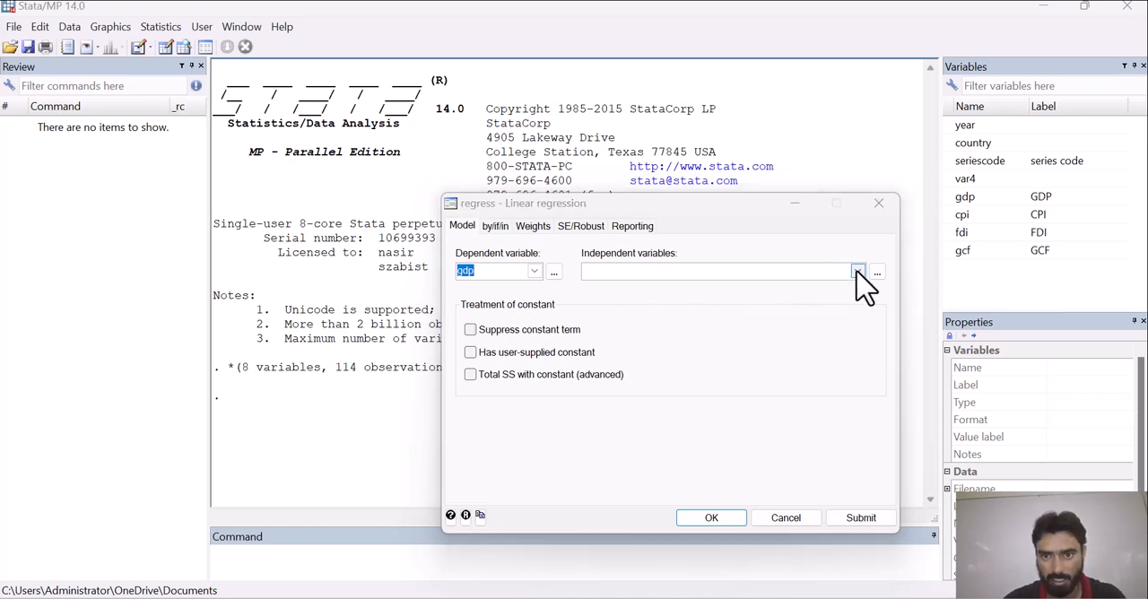
click(686, 335)
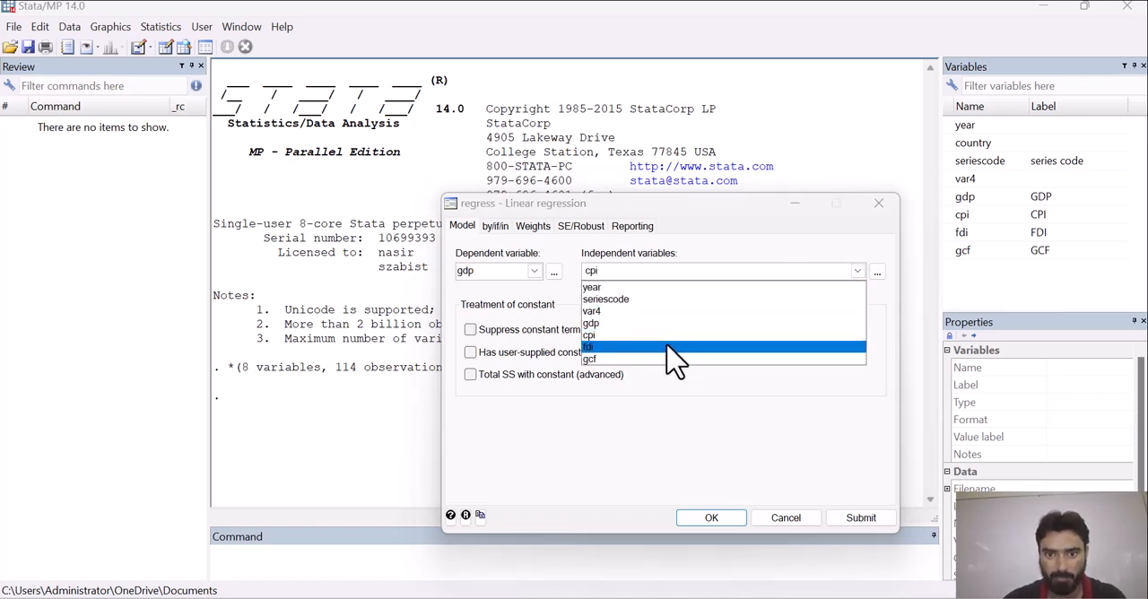
click(668, 347)
click(639, 358)
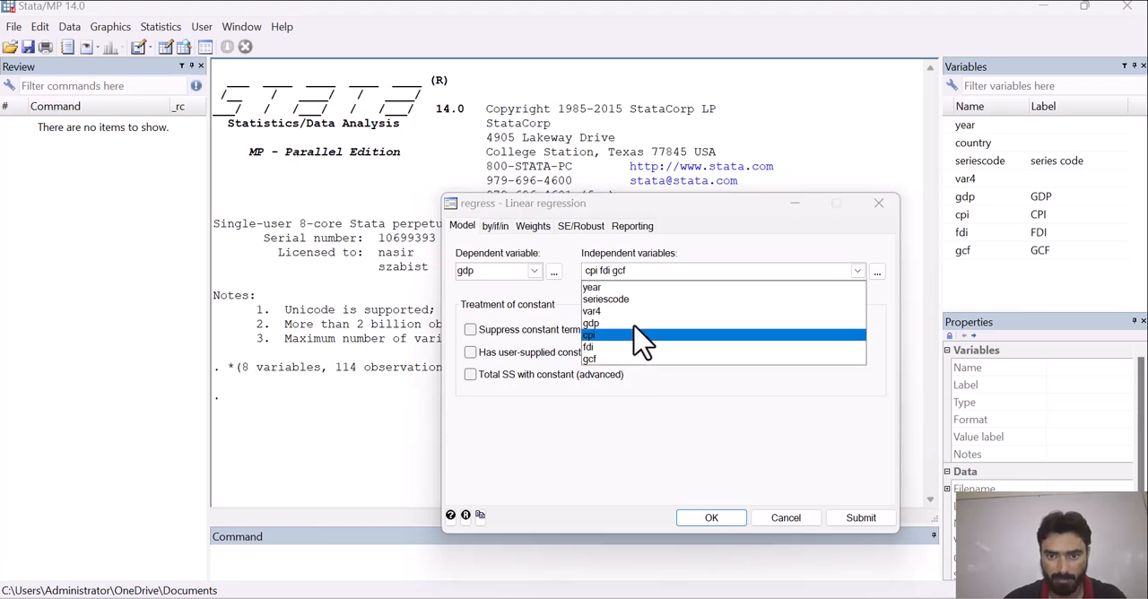
click(673, 204)
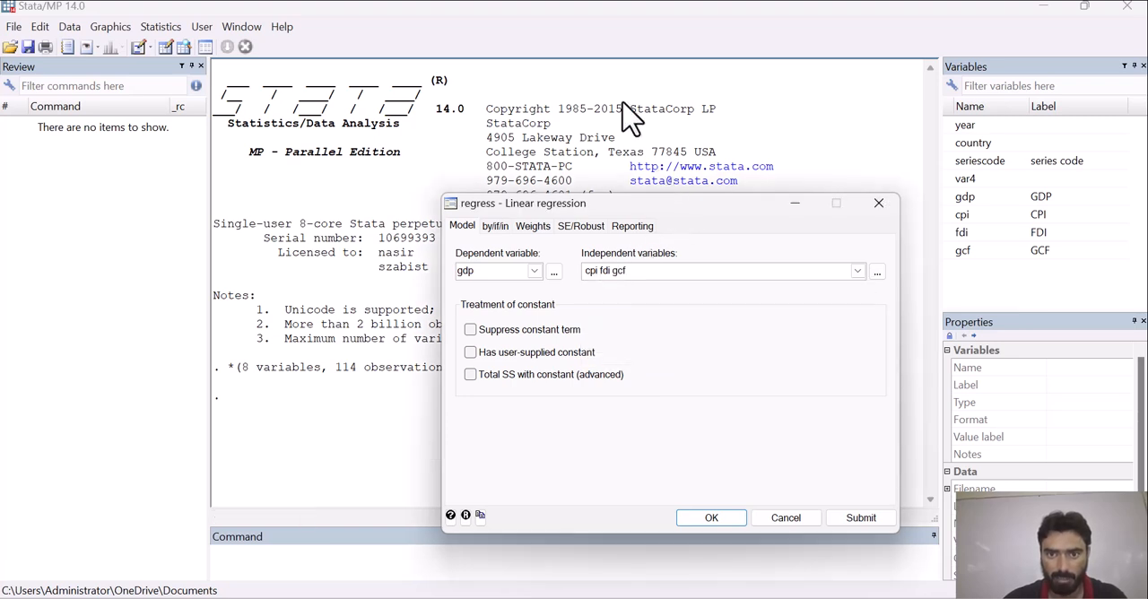
drag(484, 208, 413, 117)
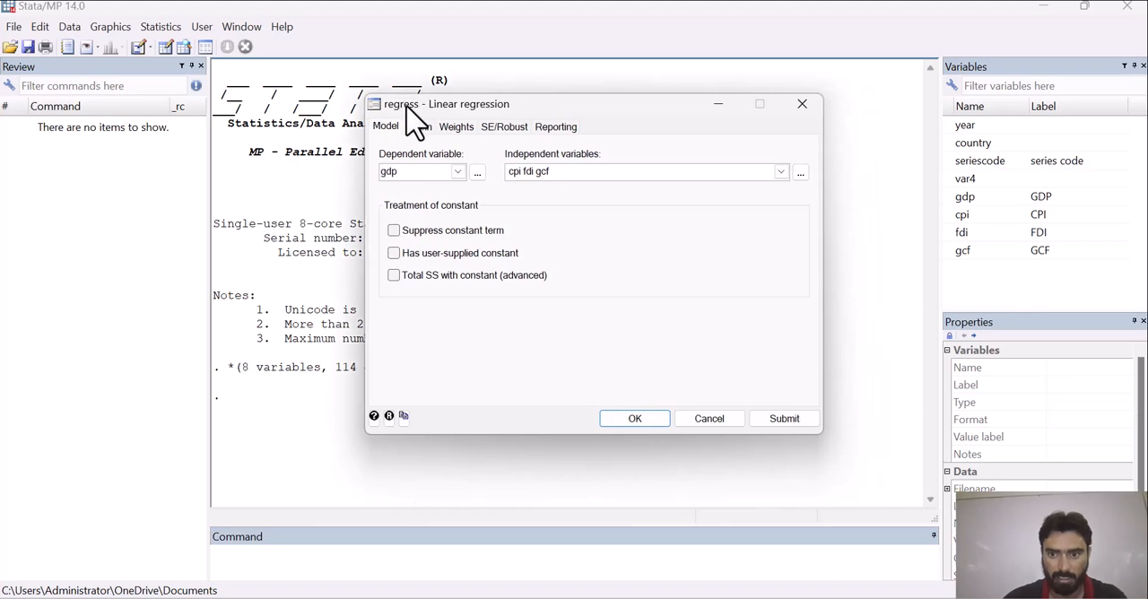
click(638, 421)
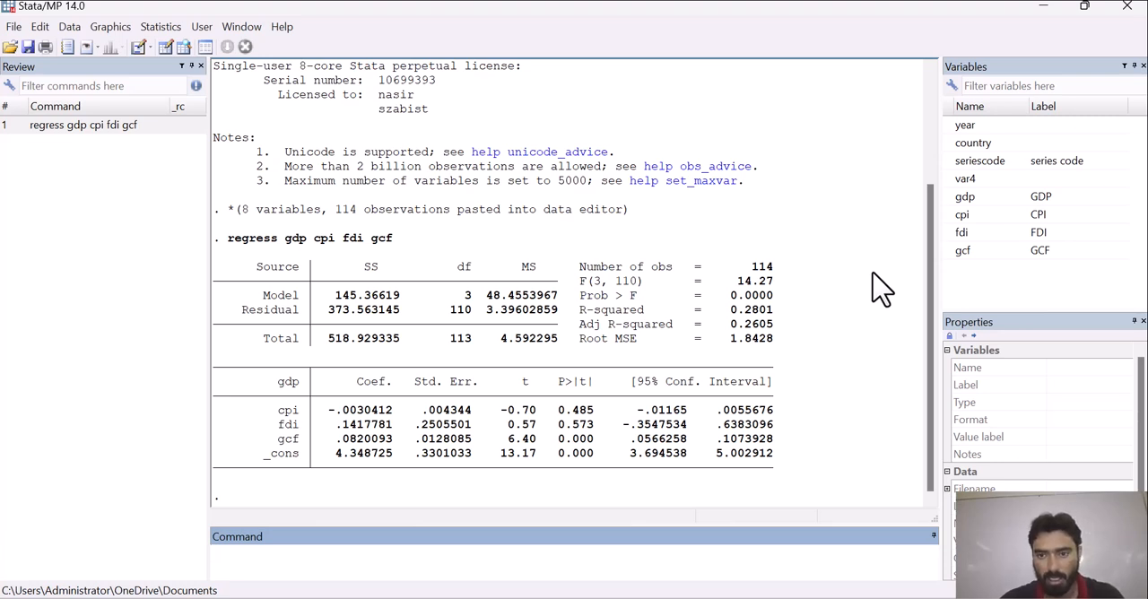
drag(932, 246, 946, 333)
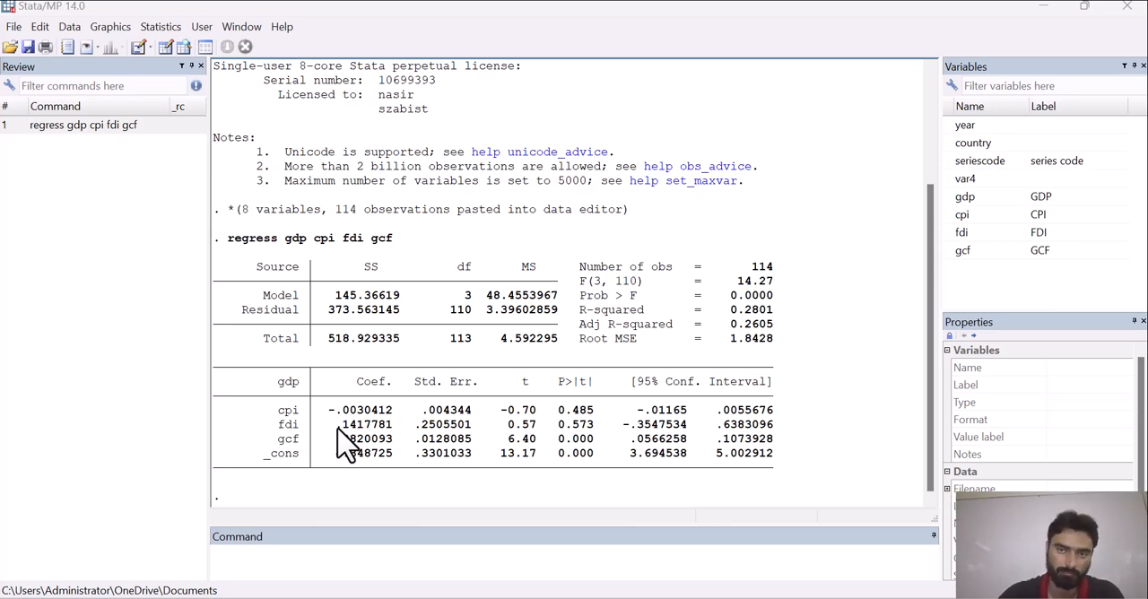
- Start declaring the dataset as panel data, with seriescode as the panel ID variable
click(177, 31)
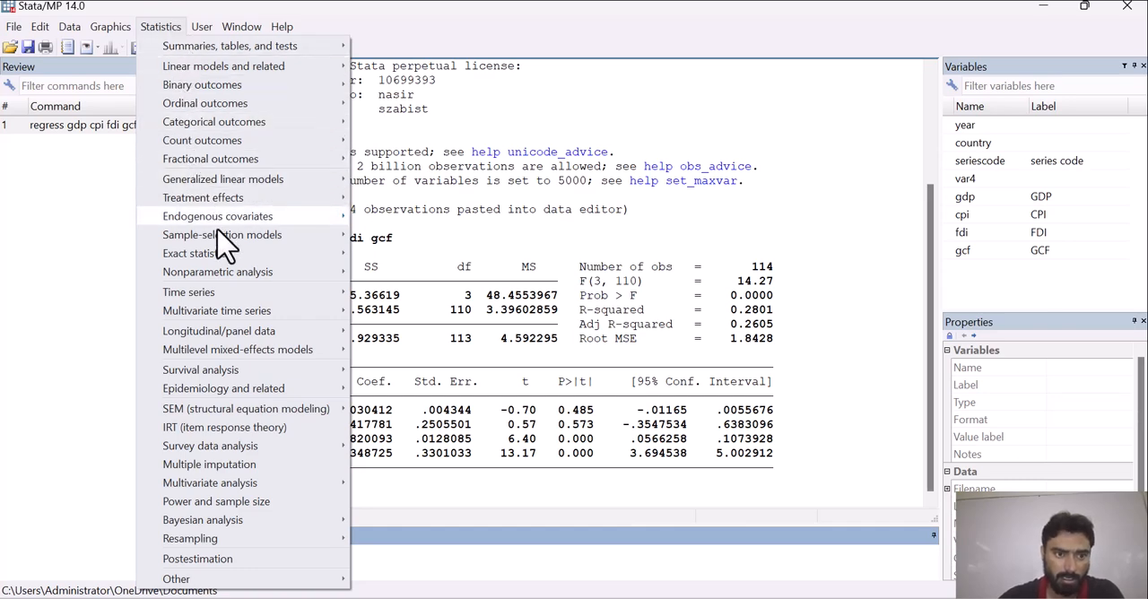
mouse_move(250, 328)
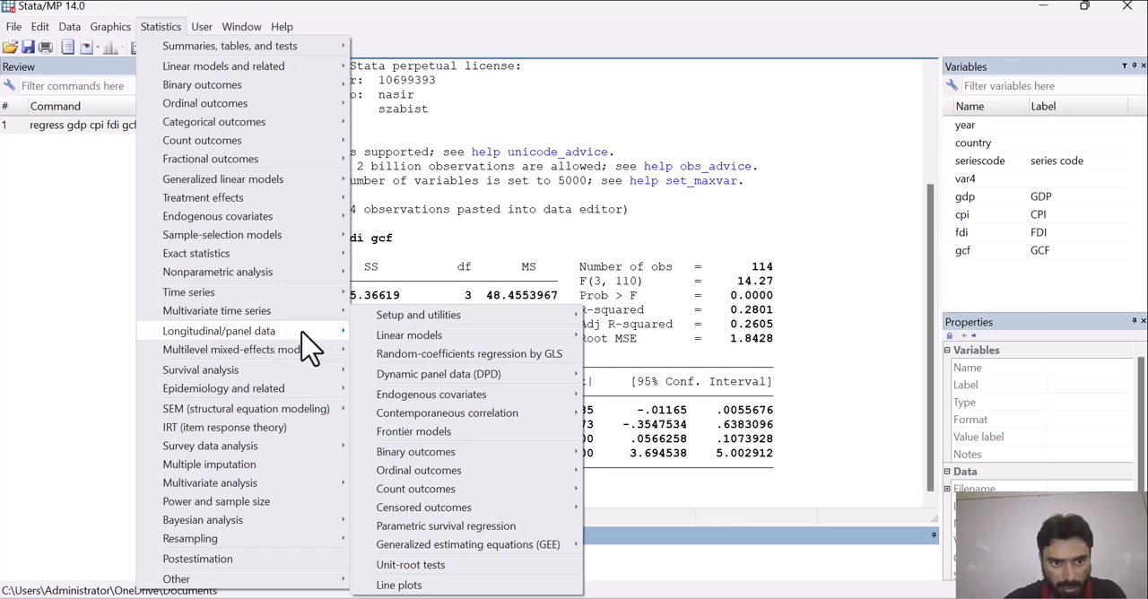
mouse_move(403, 321)
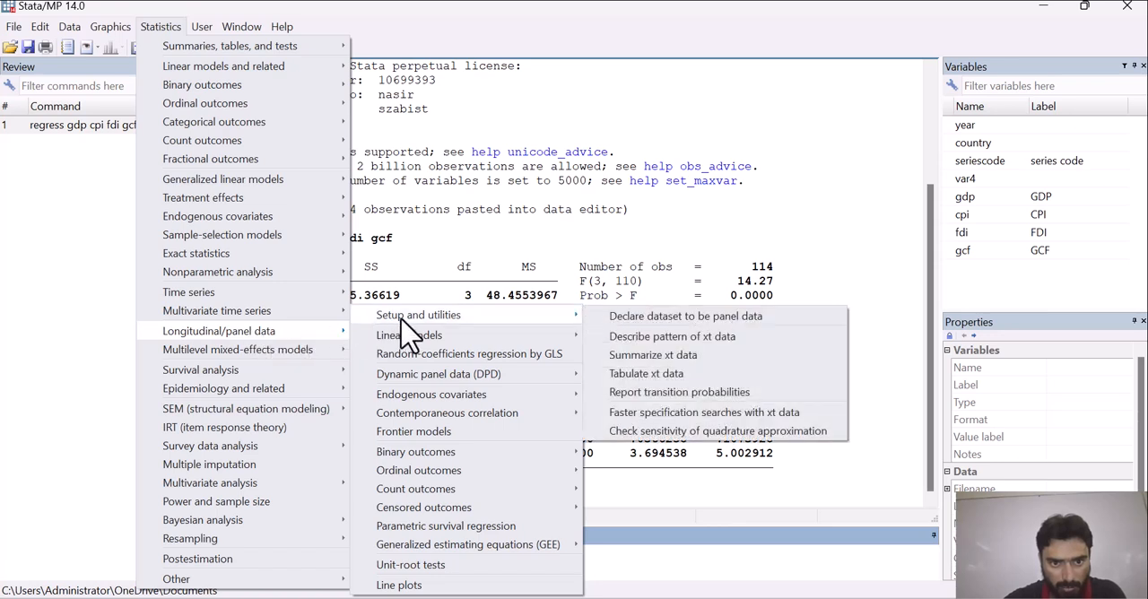
click(619, 317)
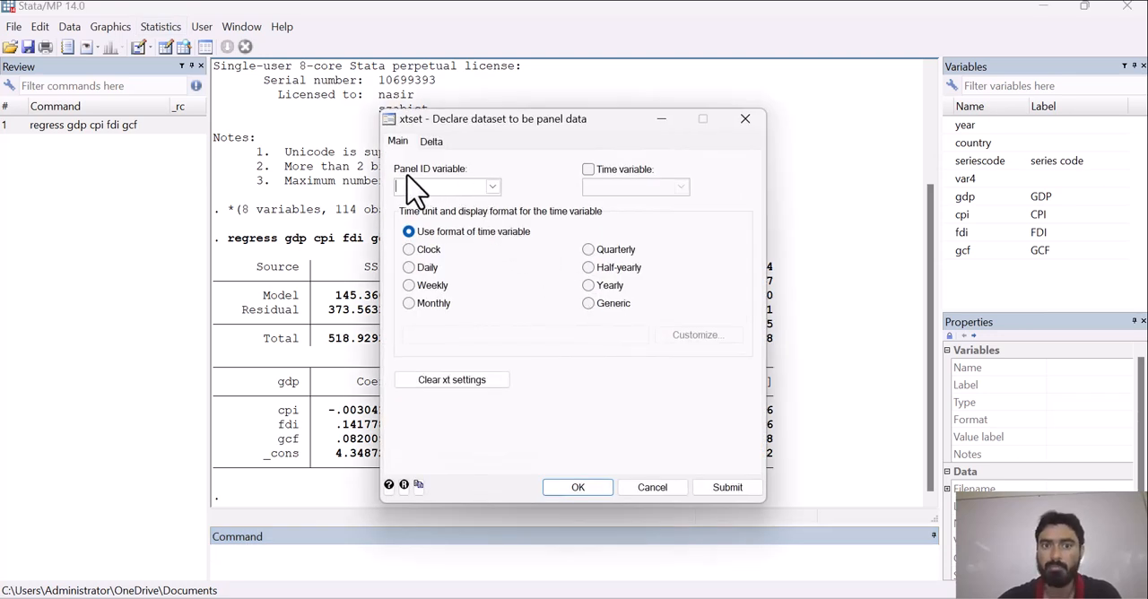
click(492, 186)
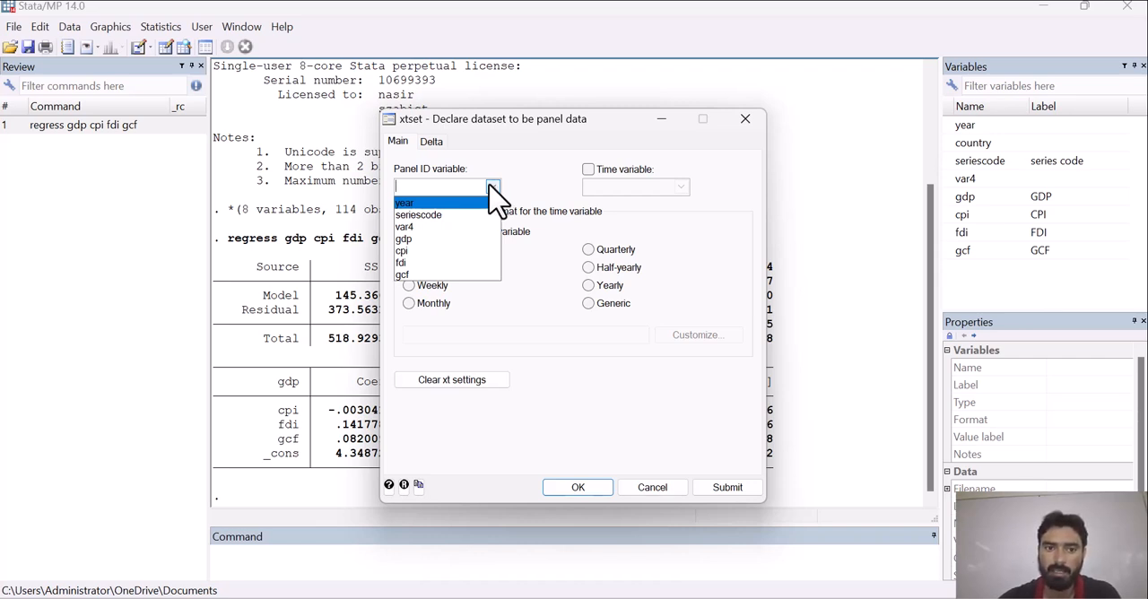
click(448, 229)
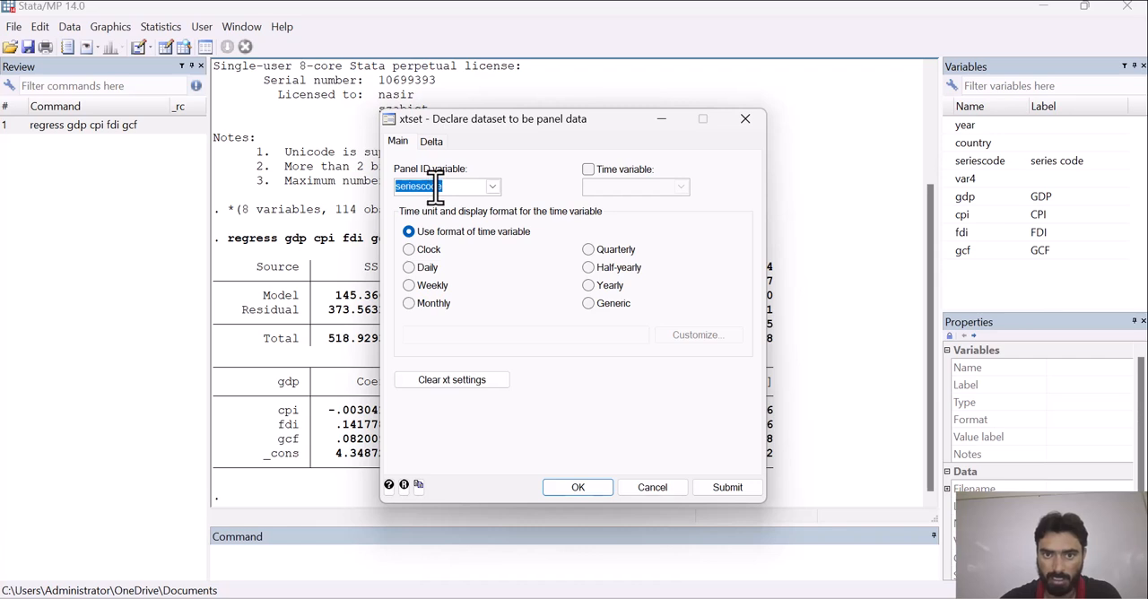
- Enable year as the time variable with a yearly time unit and apply the panel declaration
click(588, 170)
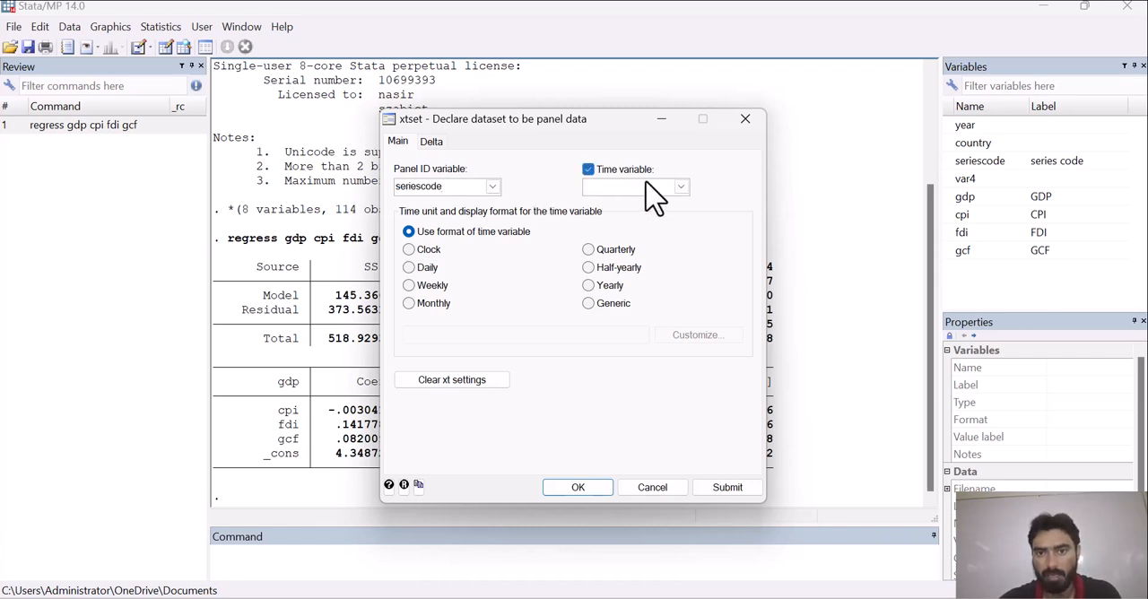
click(681, 186)
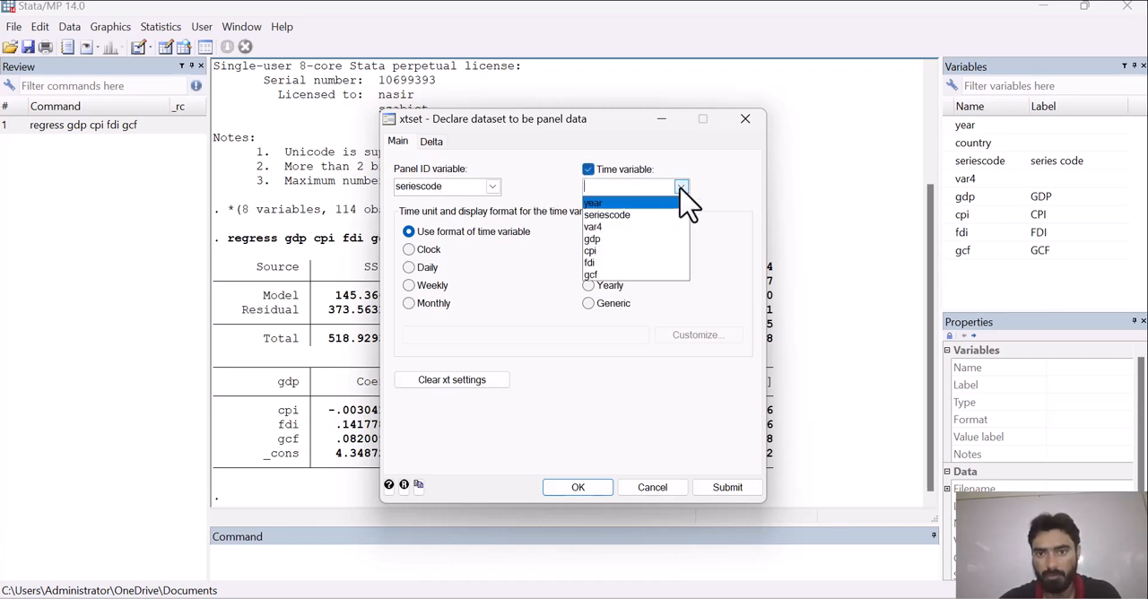
click(646, 220)
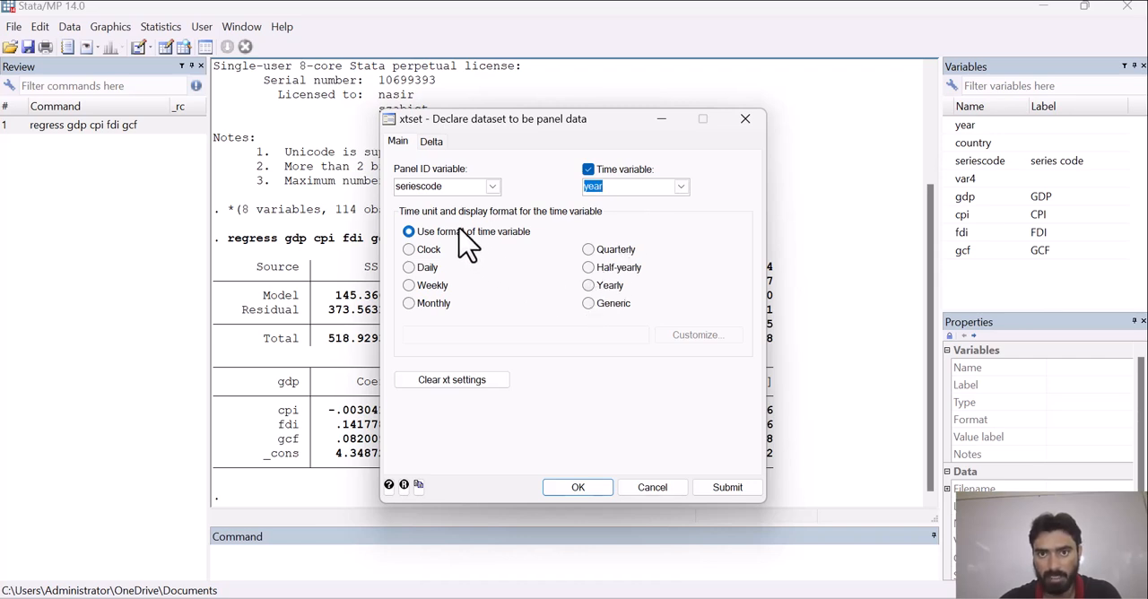
click(590, 287)
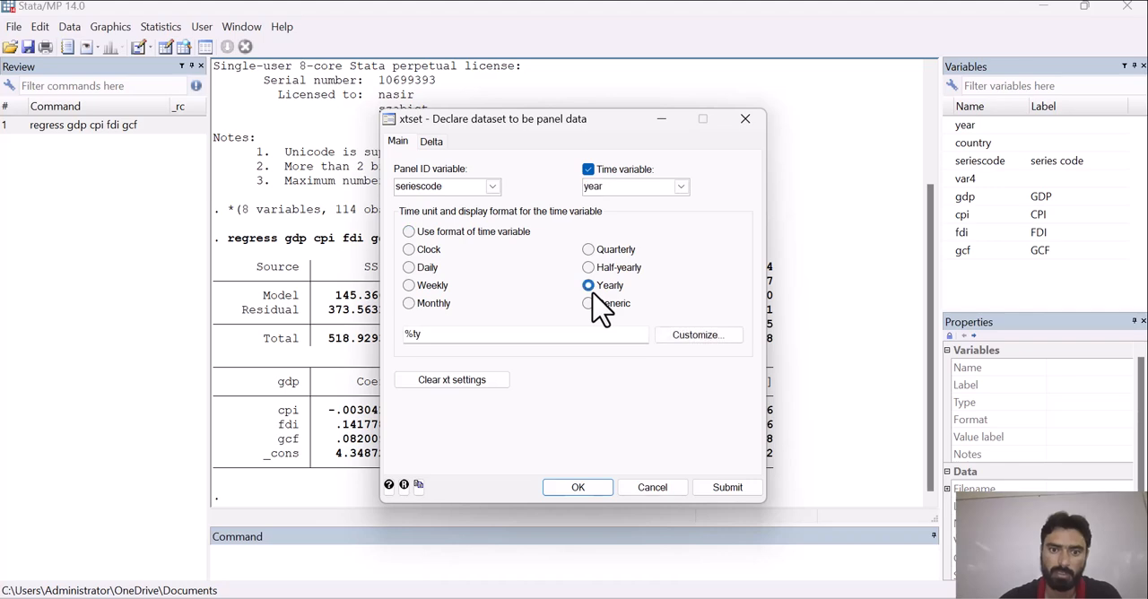
click(589, 490)
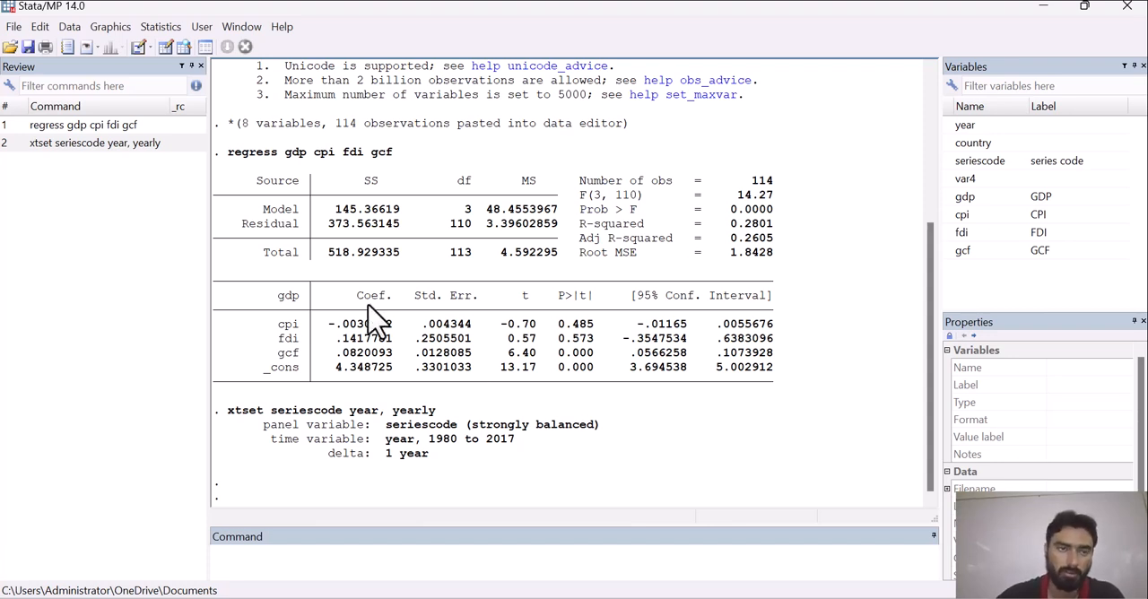
- Start a panel-data linear regression (FE, RE, PA, BE) with gdp as the dependent variable
click(160, 27)
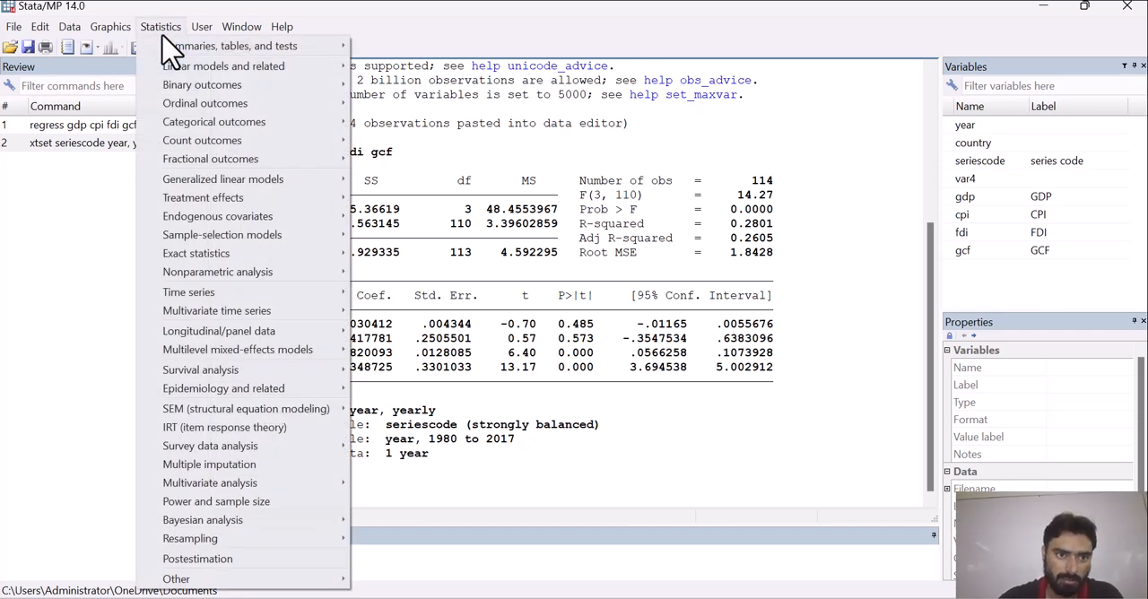
mouse_move(285, 329)
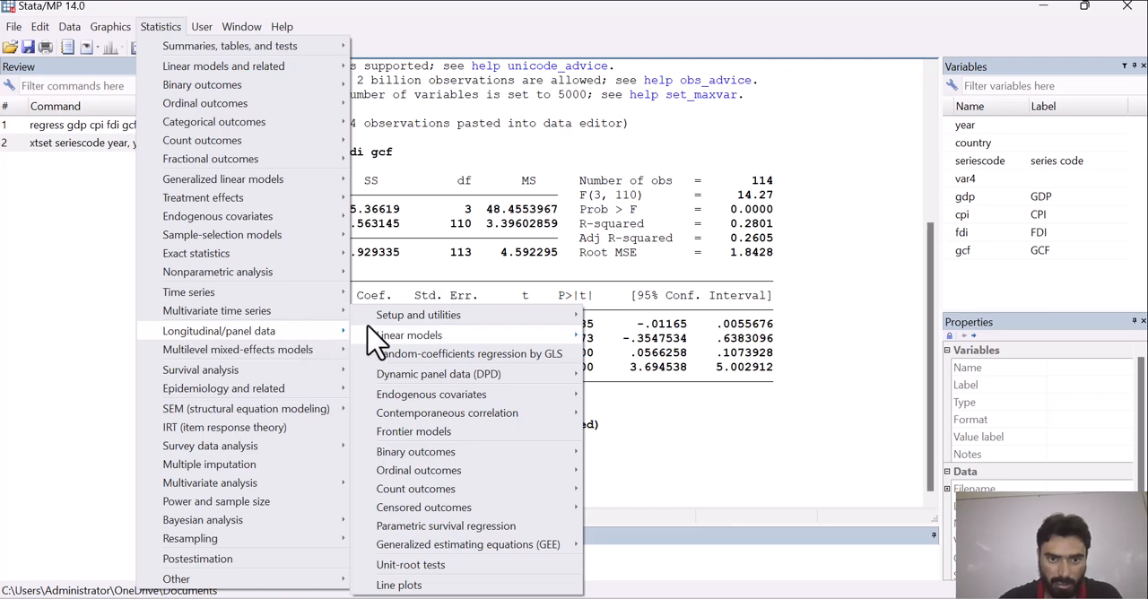
mouse_move(392, 319)
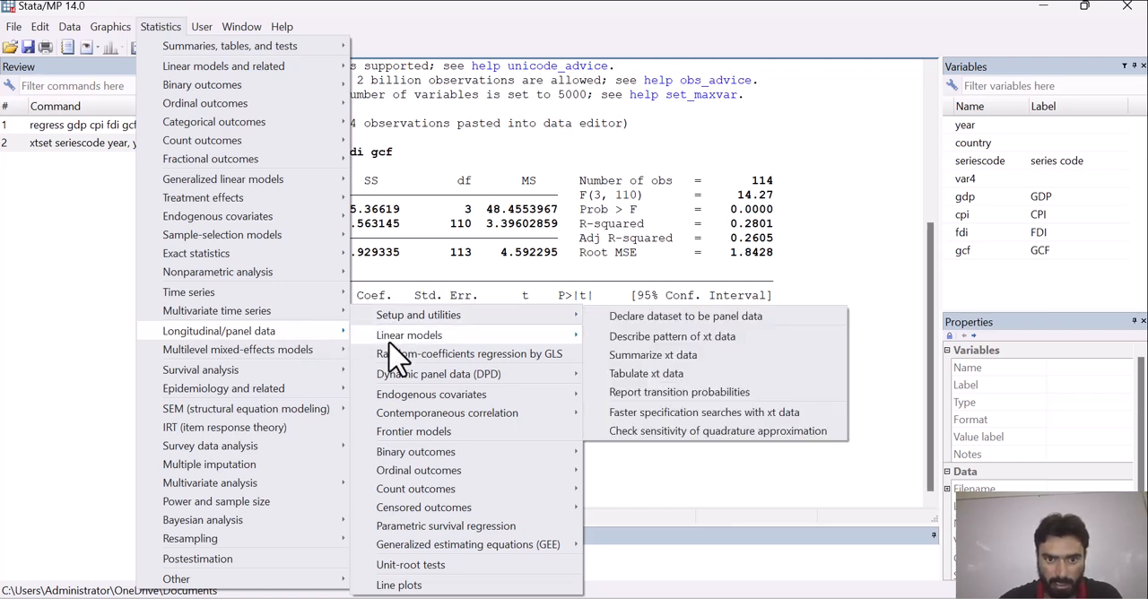
mouse_move(395, 337)
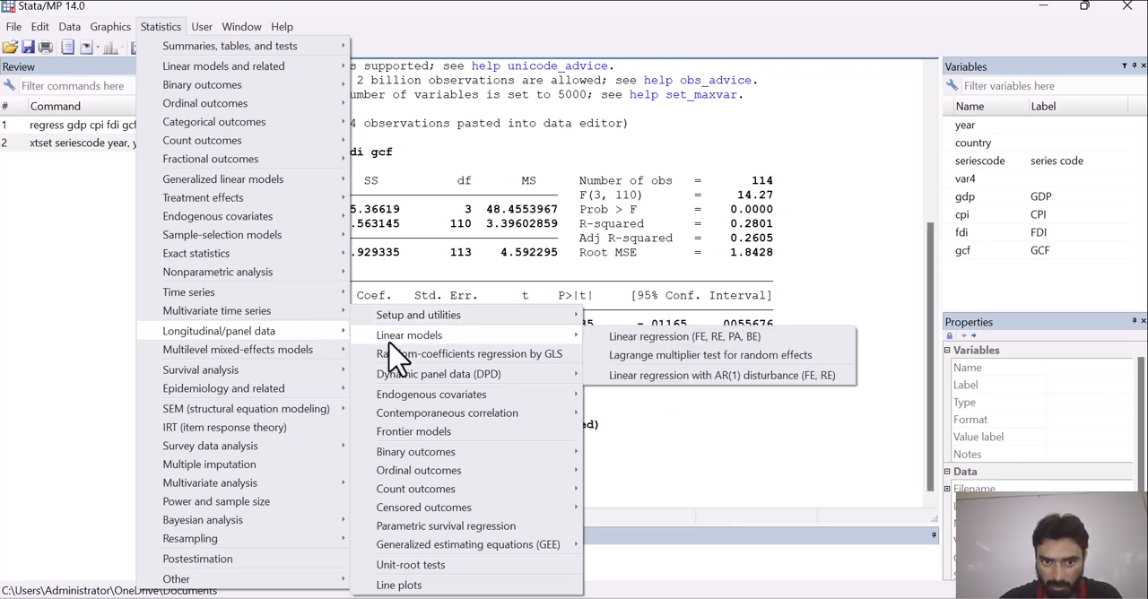
click(629, 335)
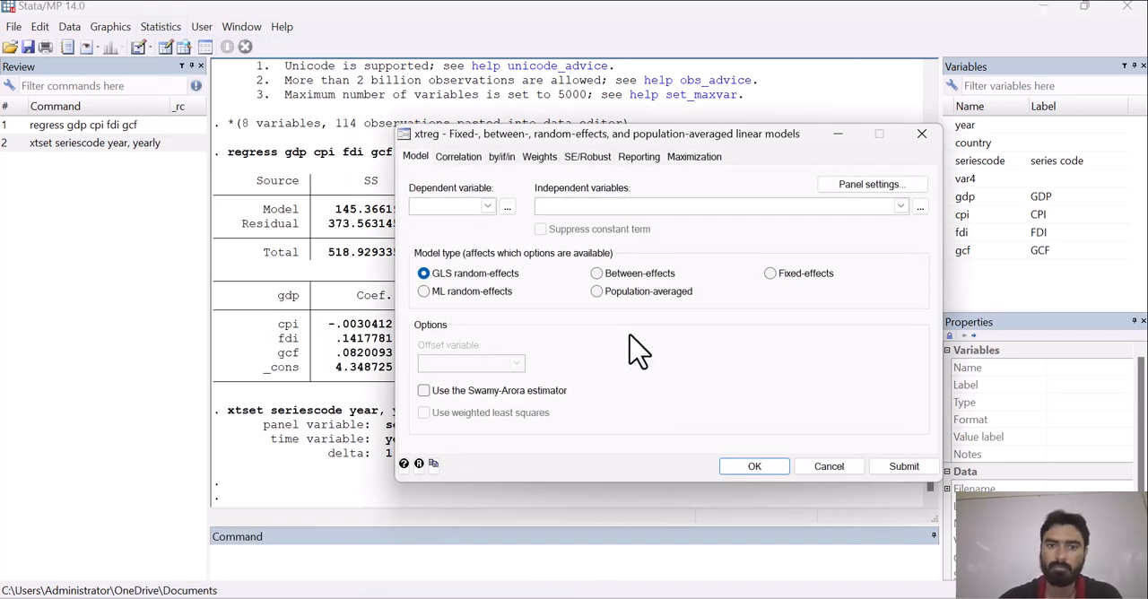
click(487, 207)
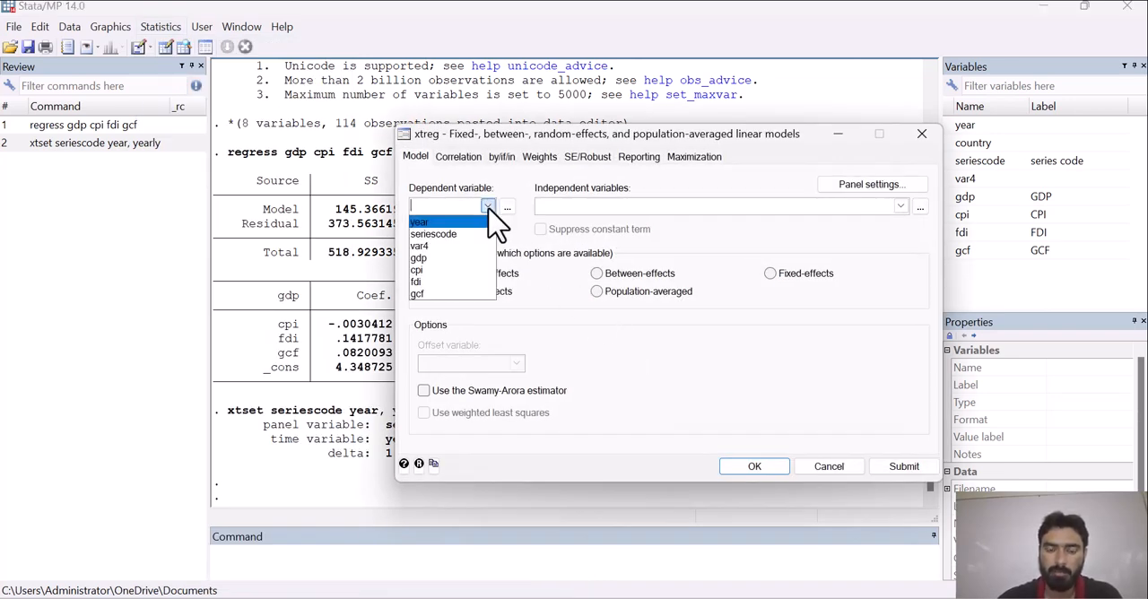
click(451, 260)
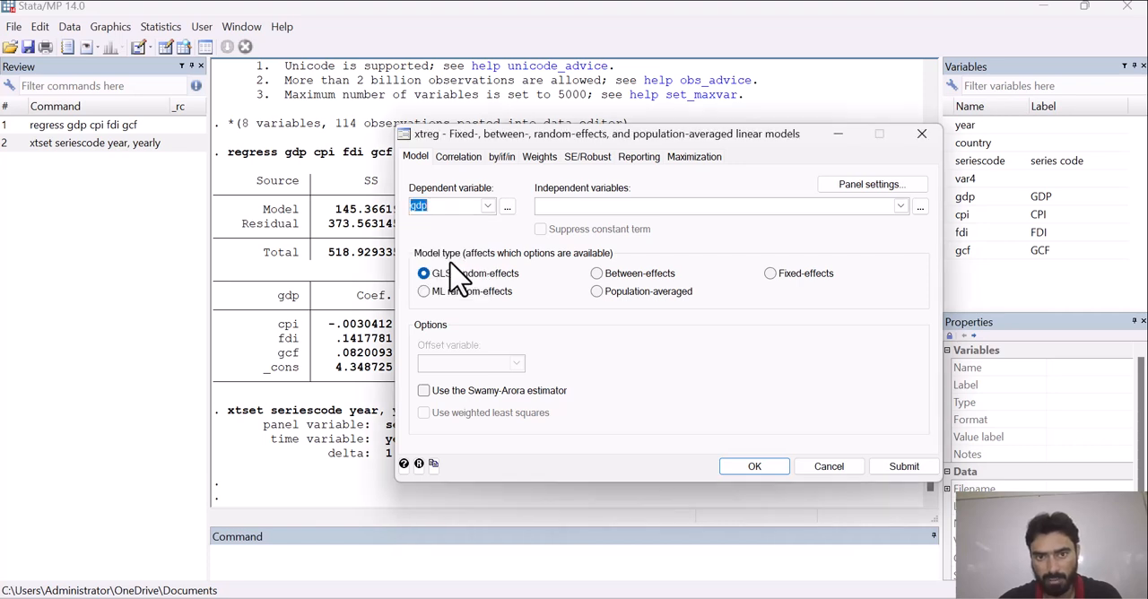
- Add cpi, fdi and gcf as the independent variables and run the panel regression as a fixed-effects model
click(900, 206)
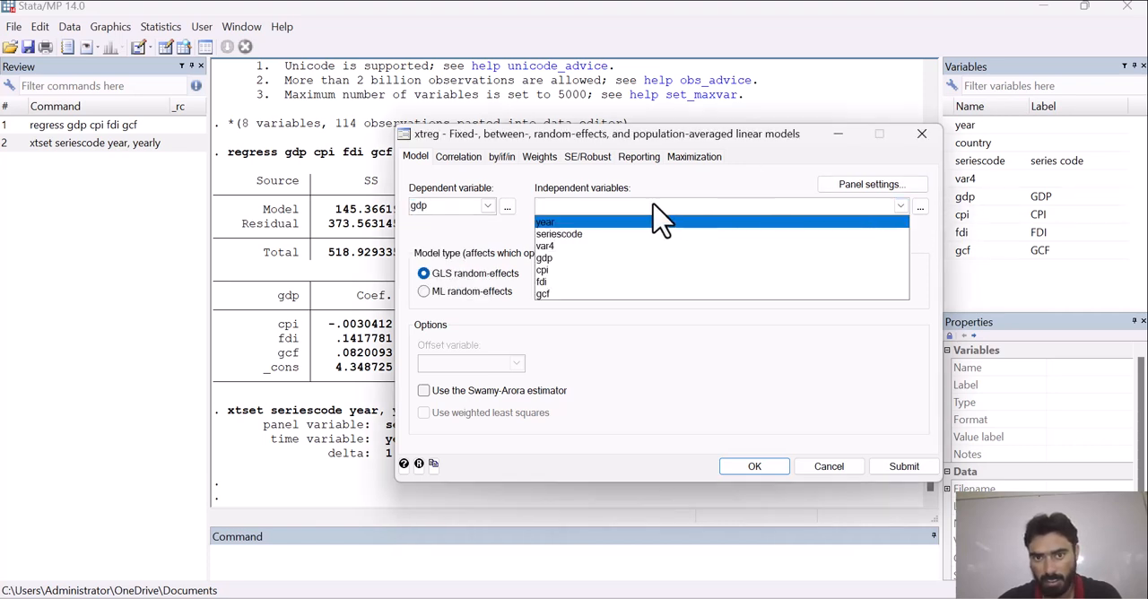
click(555, 270)
click(552, 282)
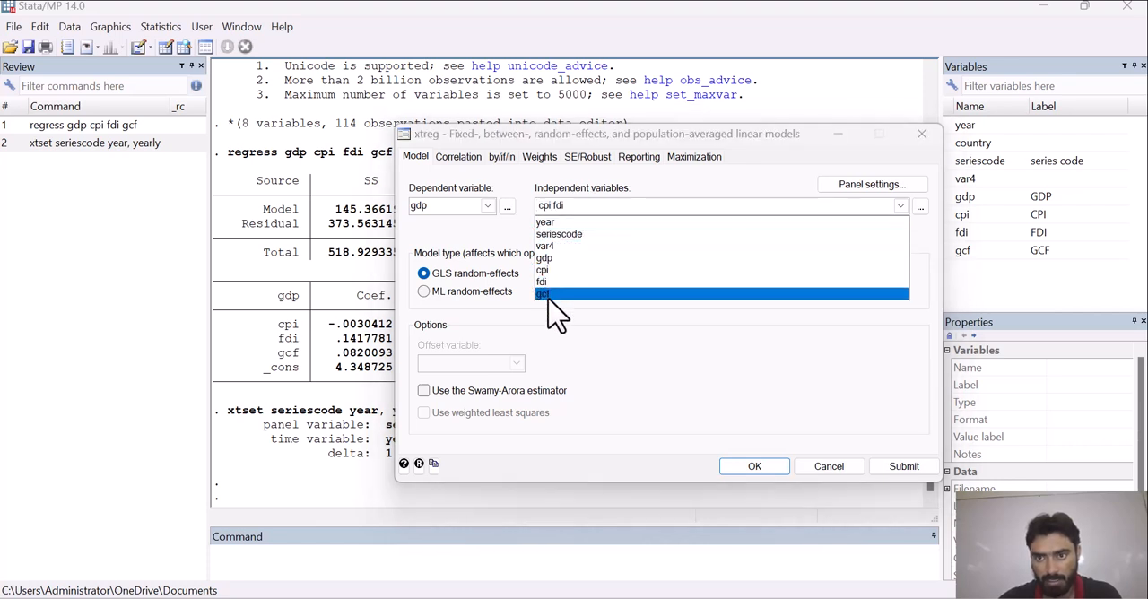
click(551, 294)
click(577, 339)
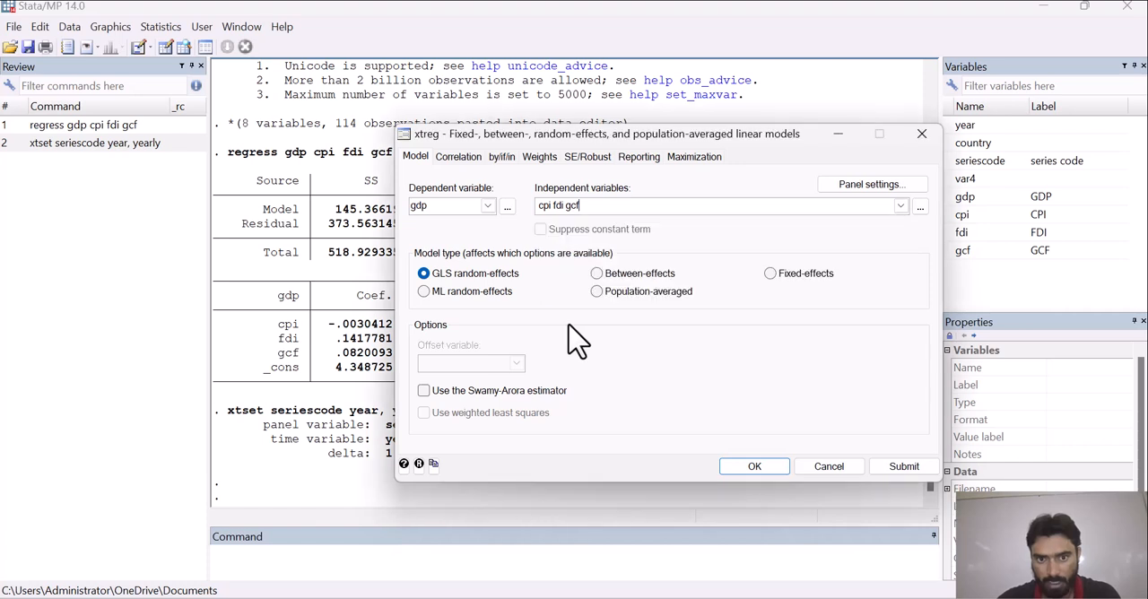
click(770, 276)
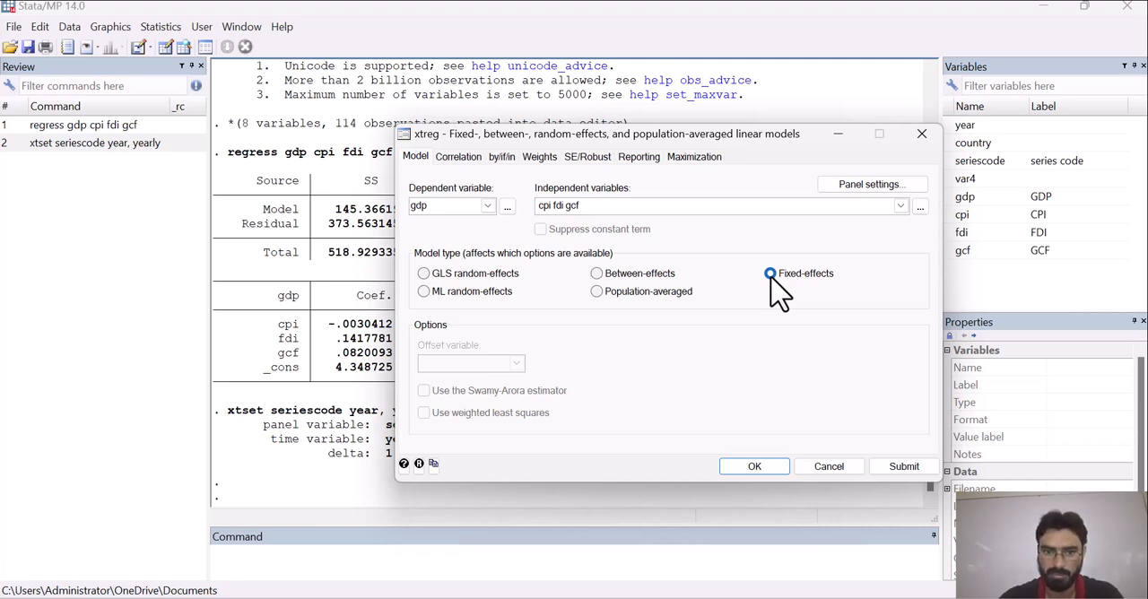
click(770, 273)
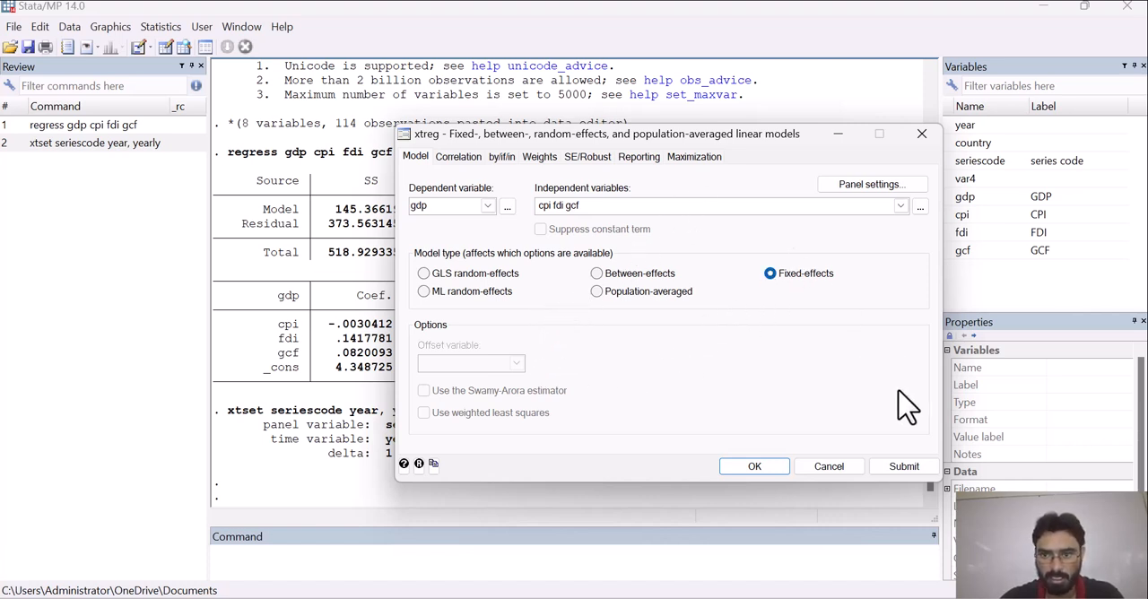
click(754, 468)
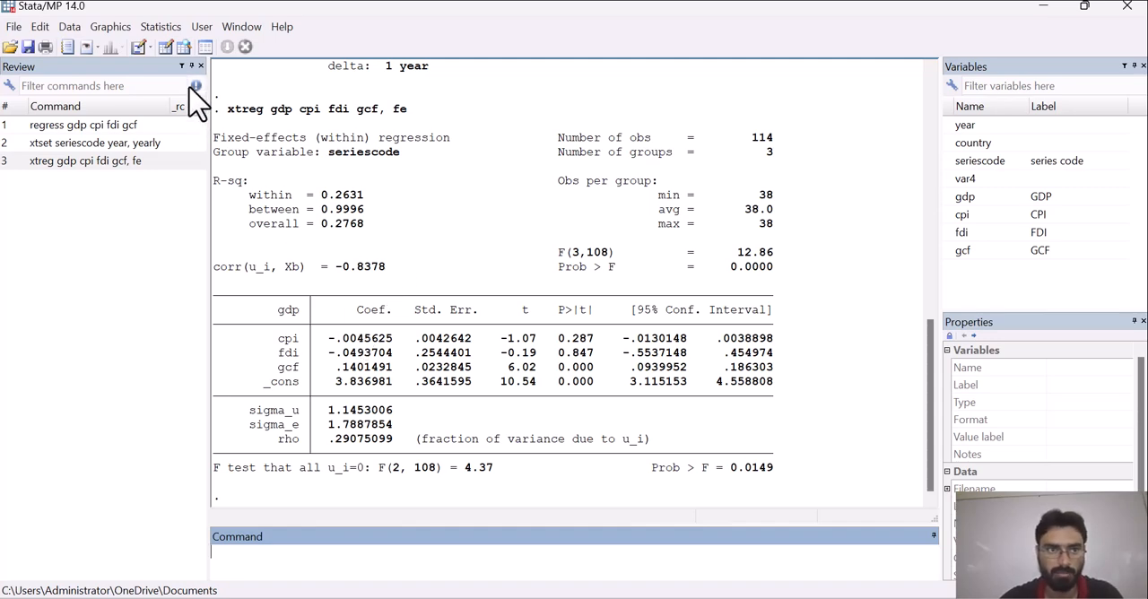
- Store the current fixed-effects estimates in memory under the name Fixed and close the postestimation selector
click(165, 25)
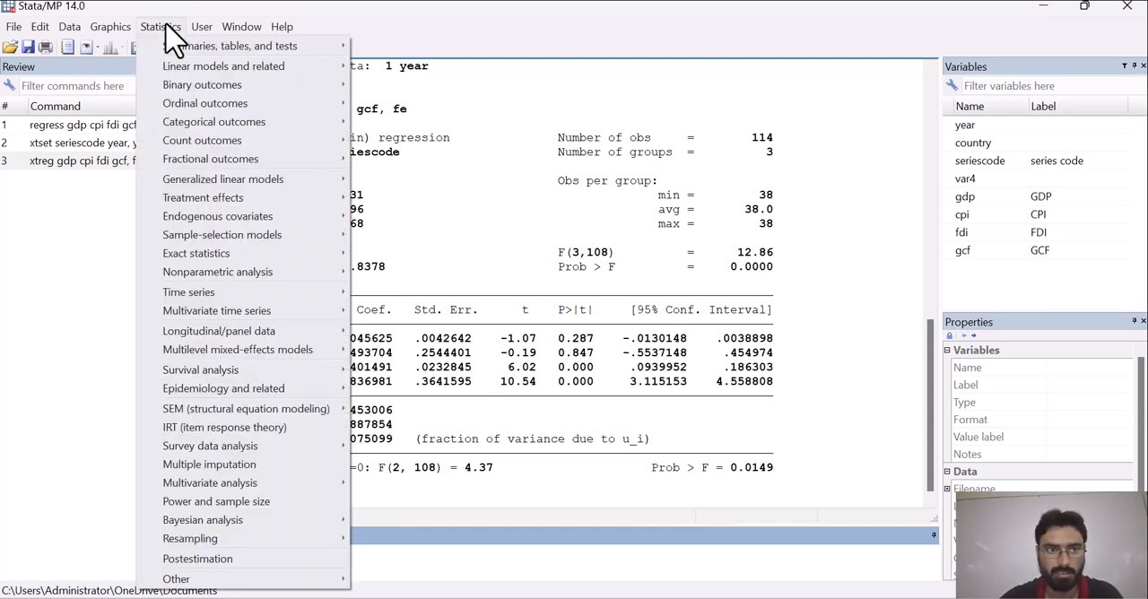
click(265, 556)
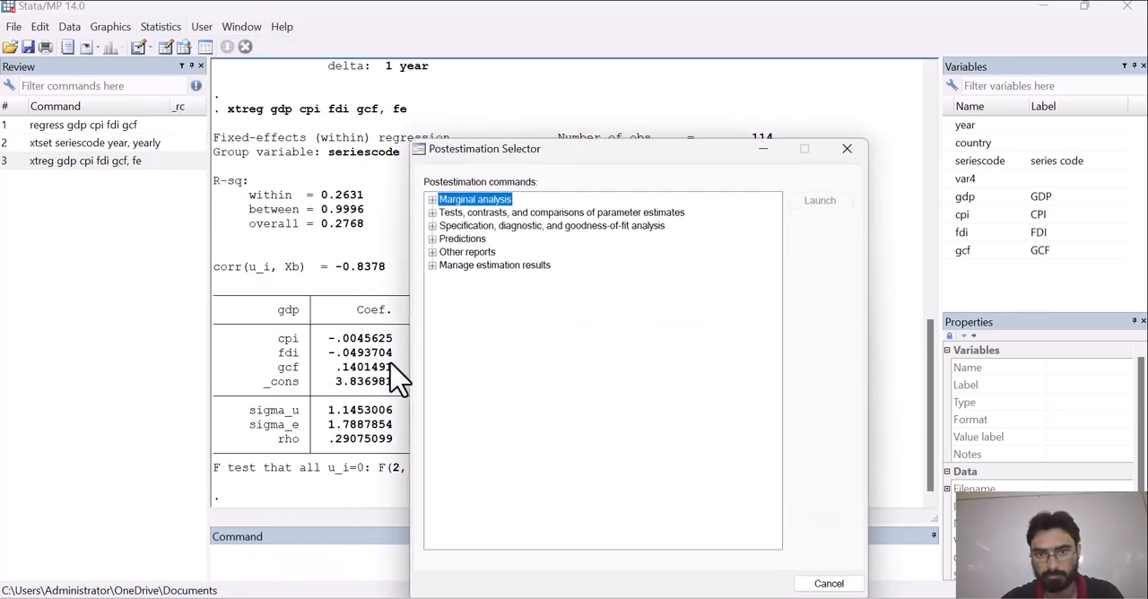
click(432, 266)
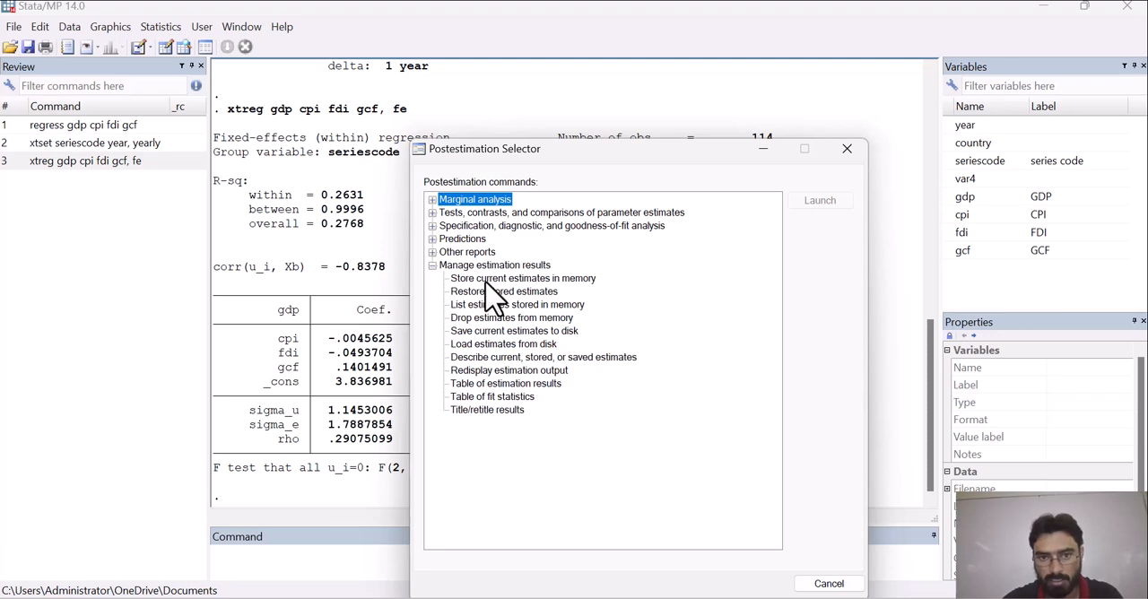
click(485, 282)
double_click(485, 281)
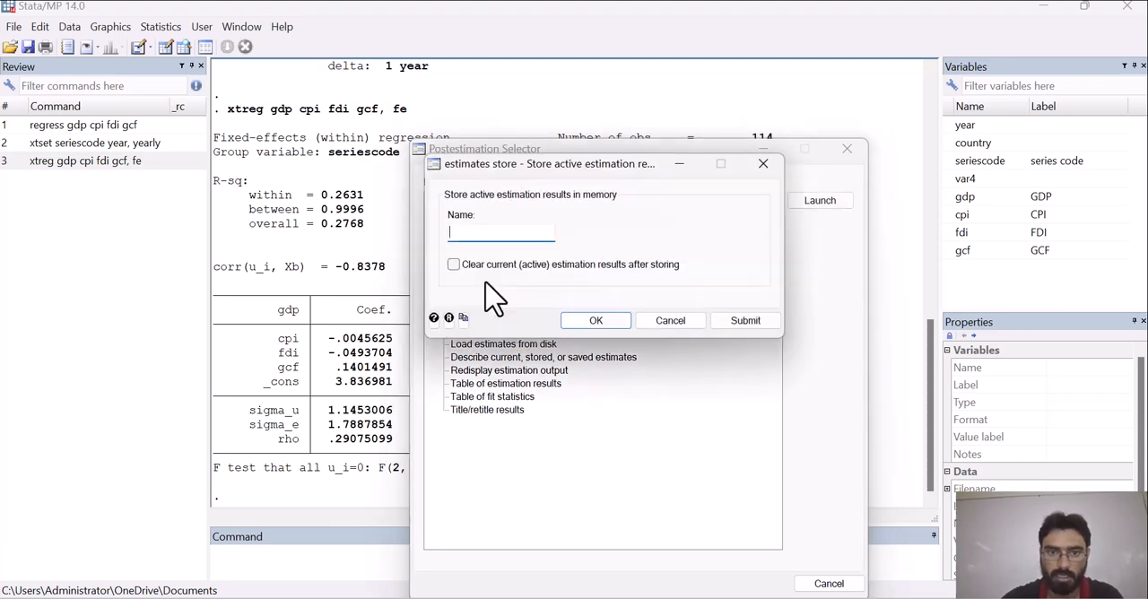
text(Fixed)
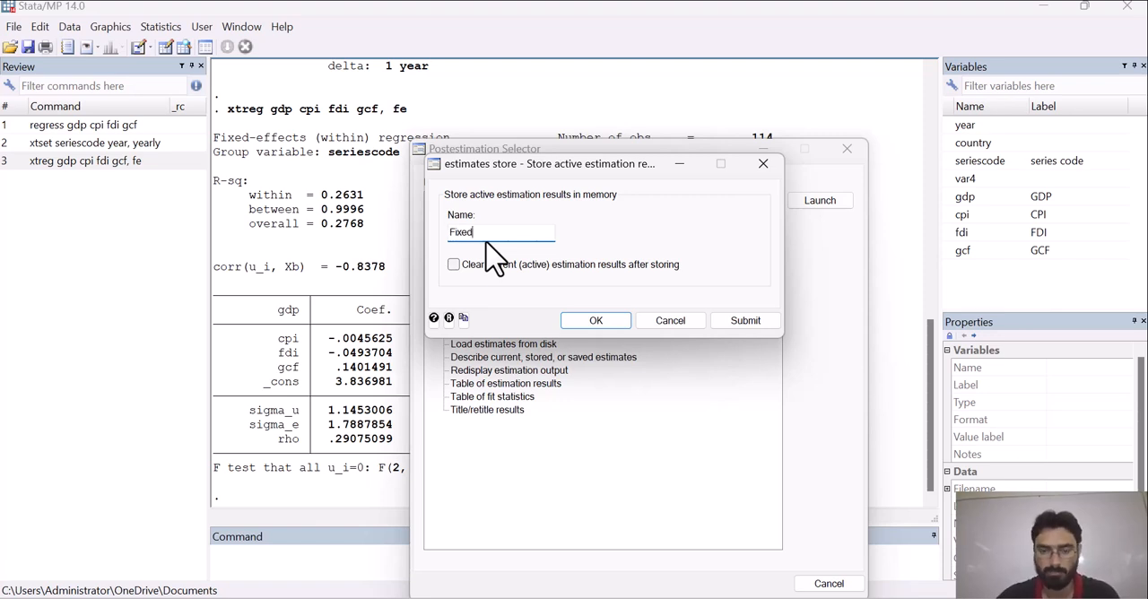
click(595, 321)
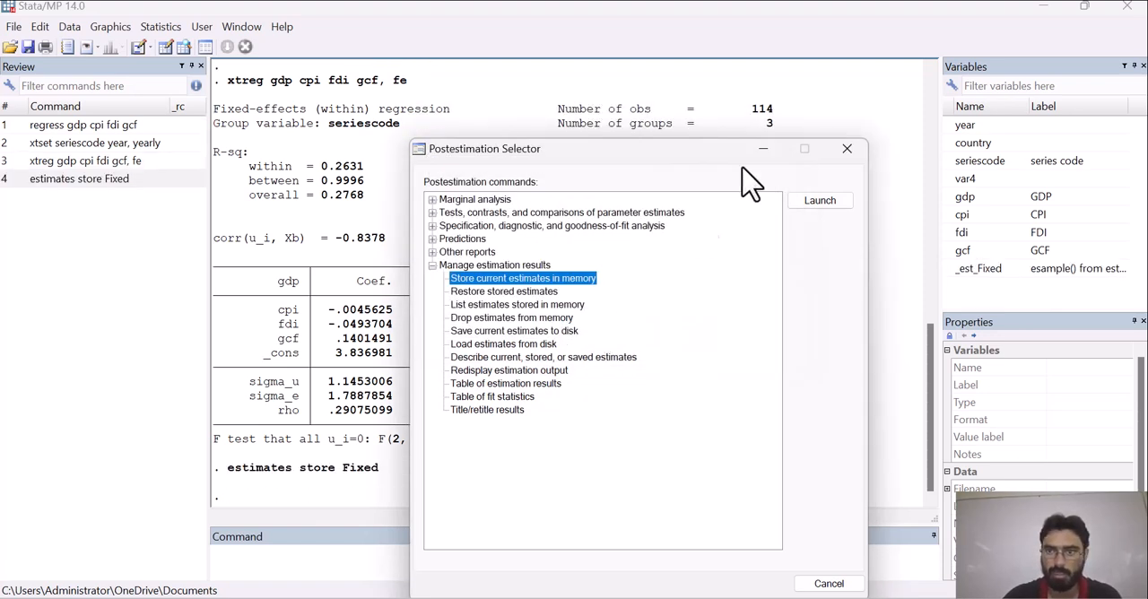
click(847, 149)
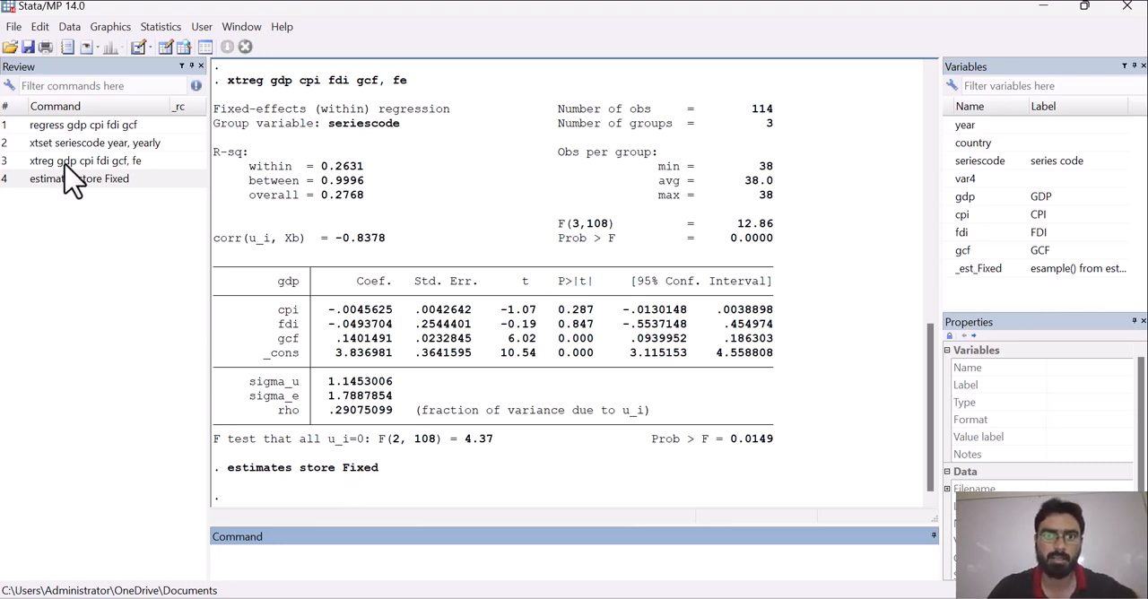
- Run the panel regression of gdp on cpi, fdi and gcf as a GLS random-effects model, dismissing the incoming call notification
click(155, 29)
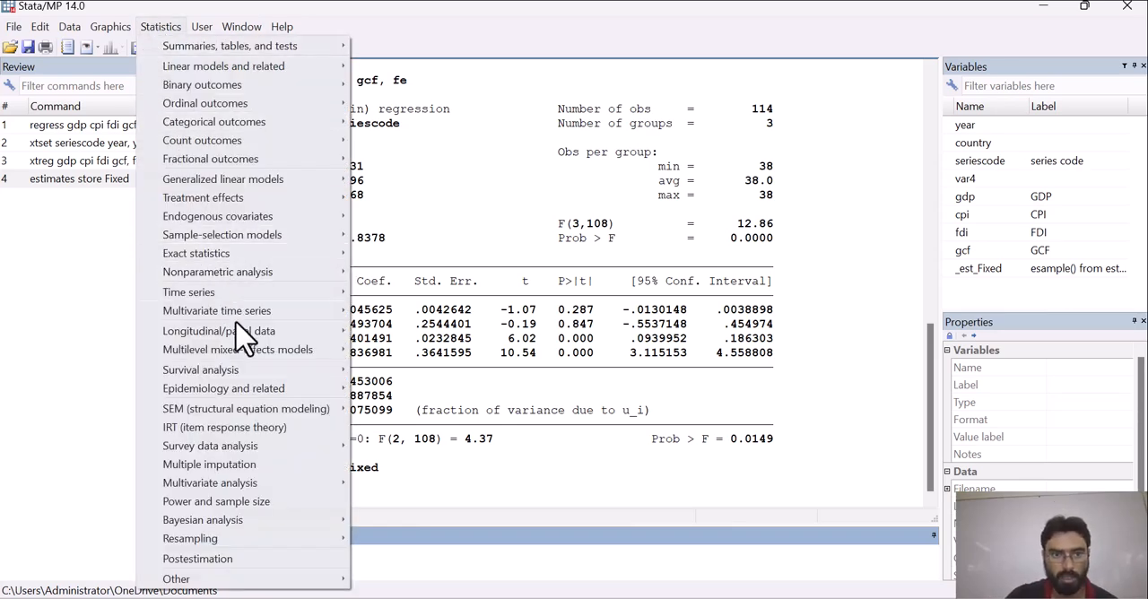
mouse_move(242, 333)
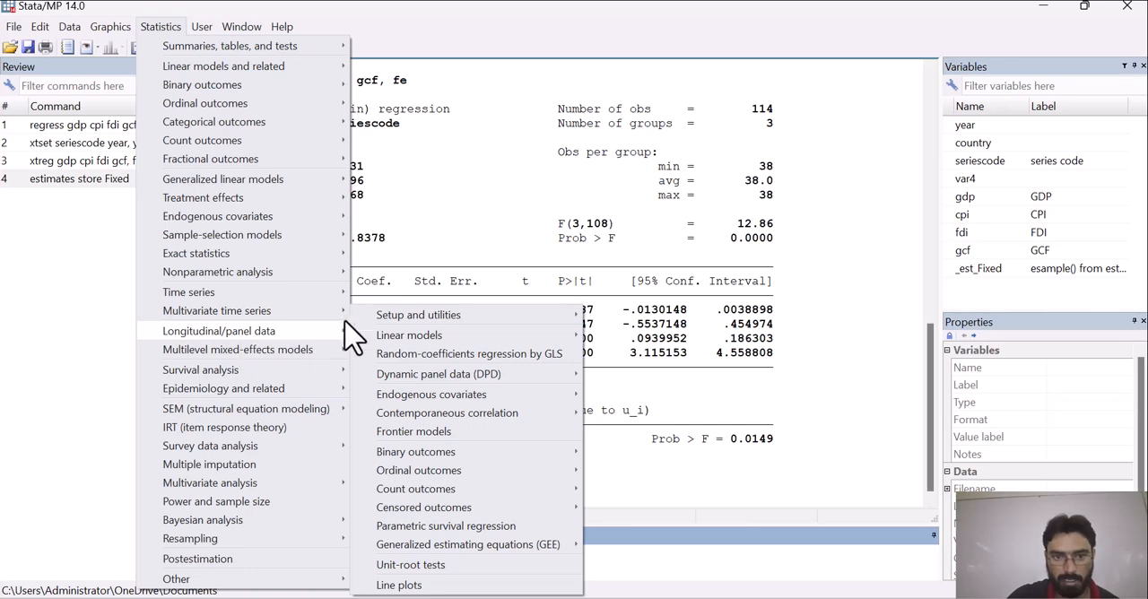
mouse_move(400, 338)
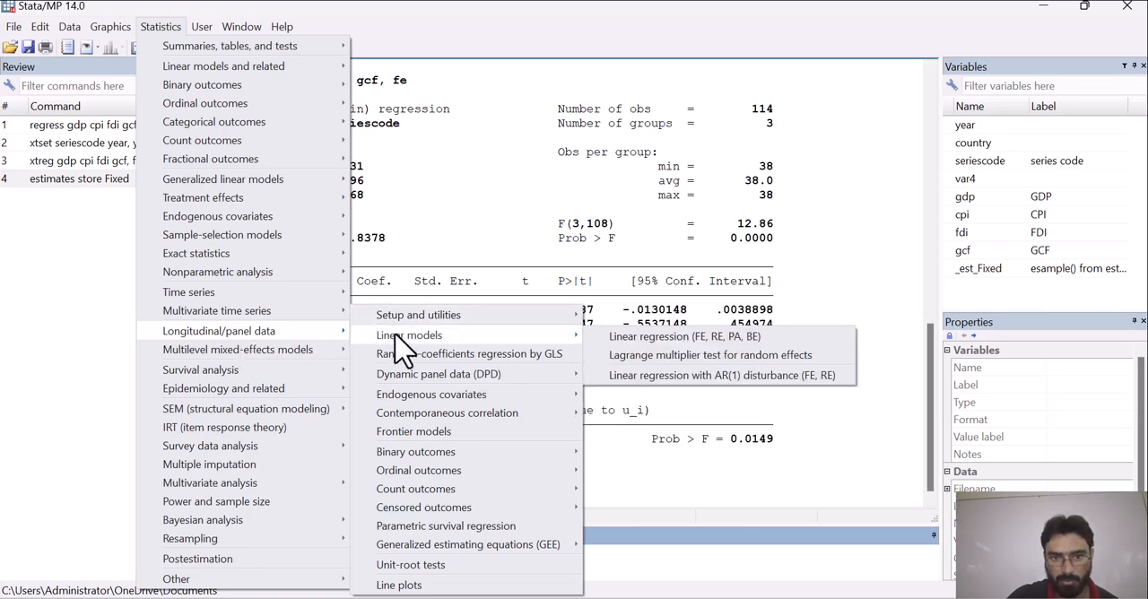
click(659, 338)
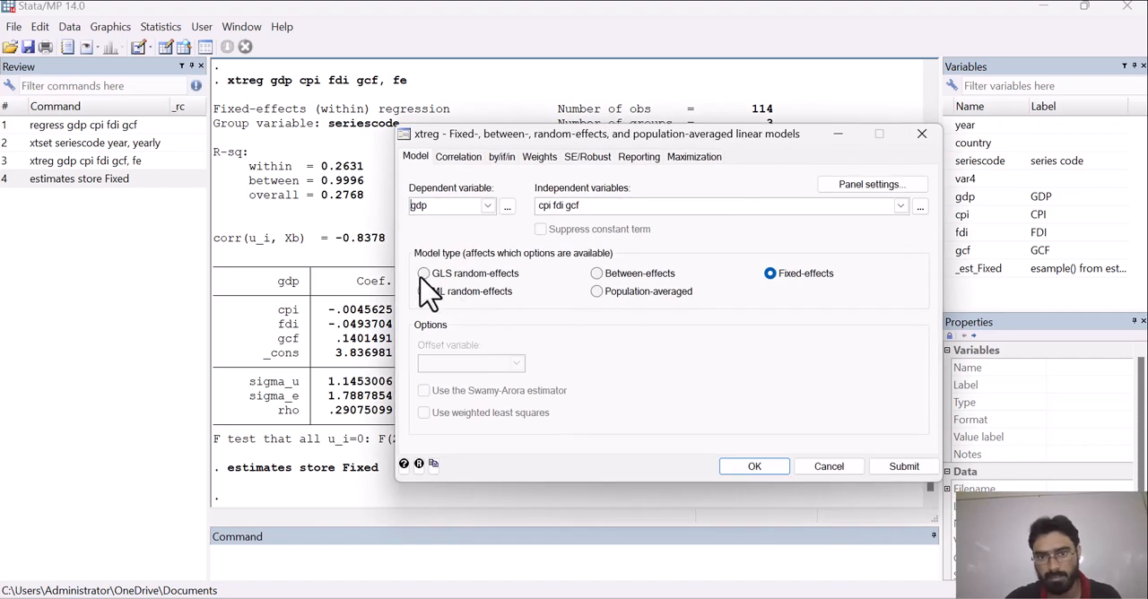
click(422, 275)
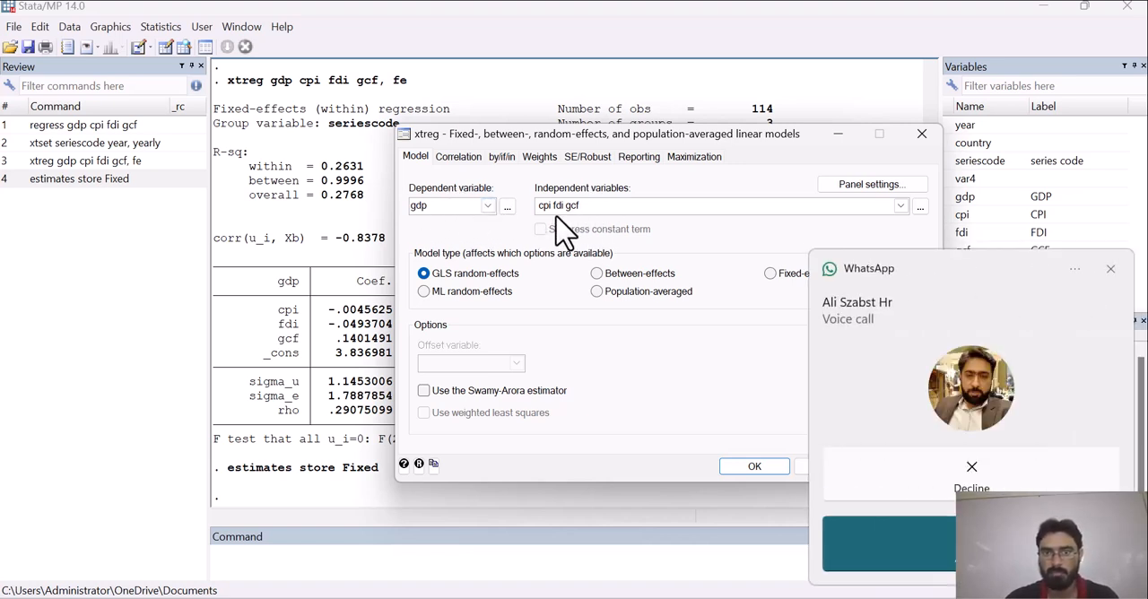
click(1107, 266)
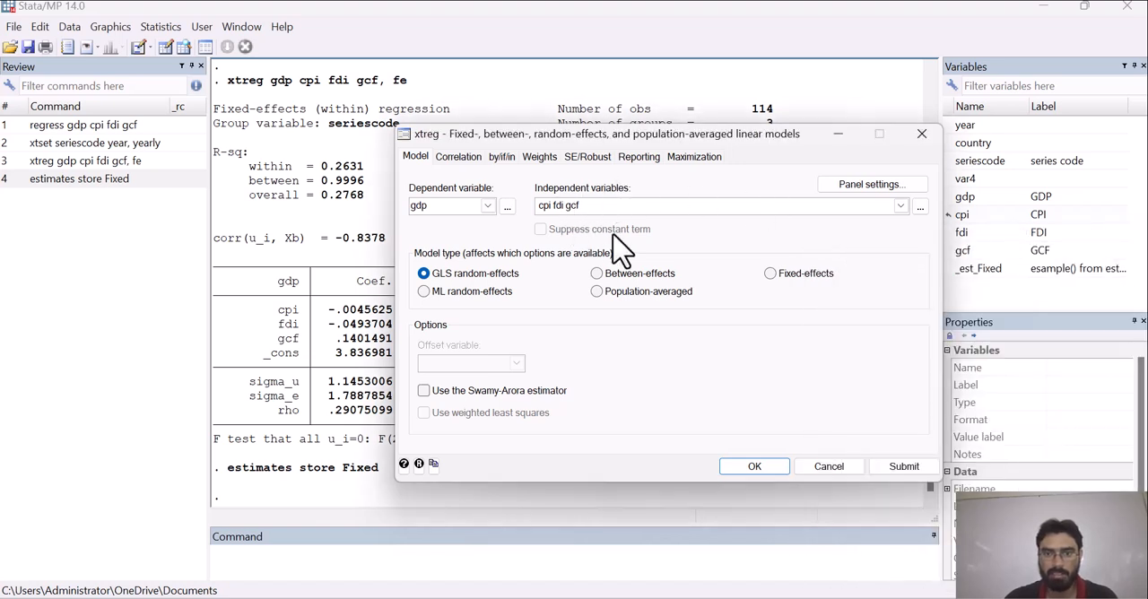
click(762, 466)
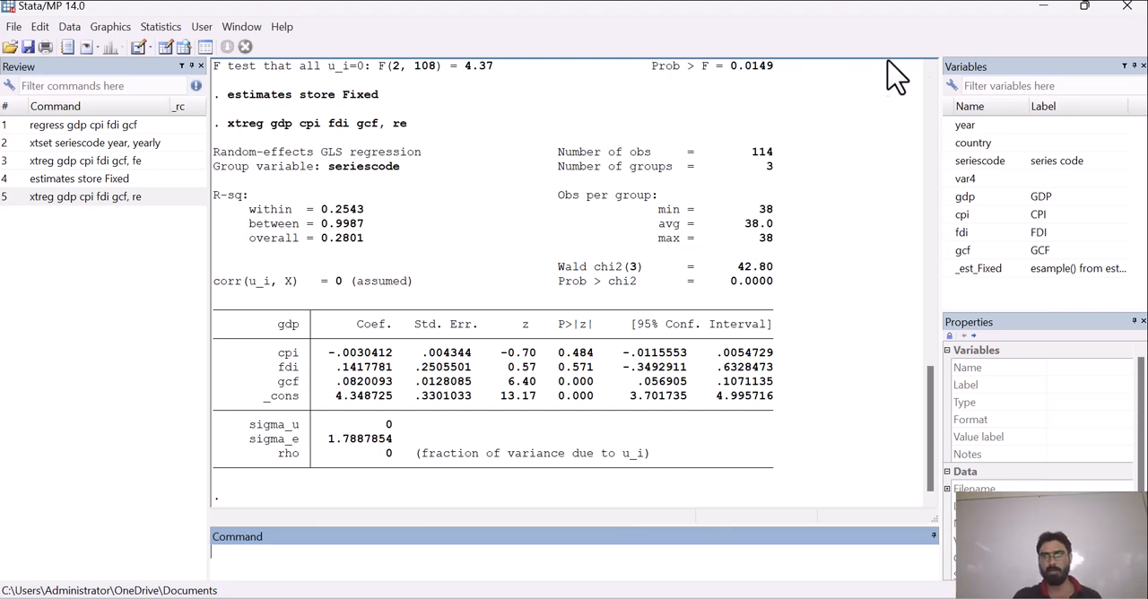
click(940, 34)
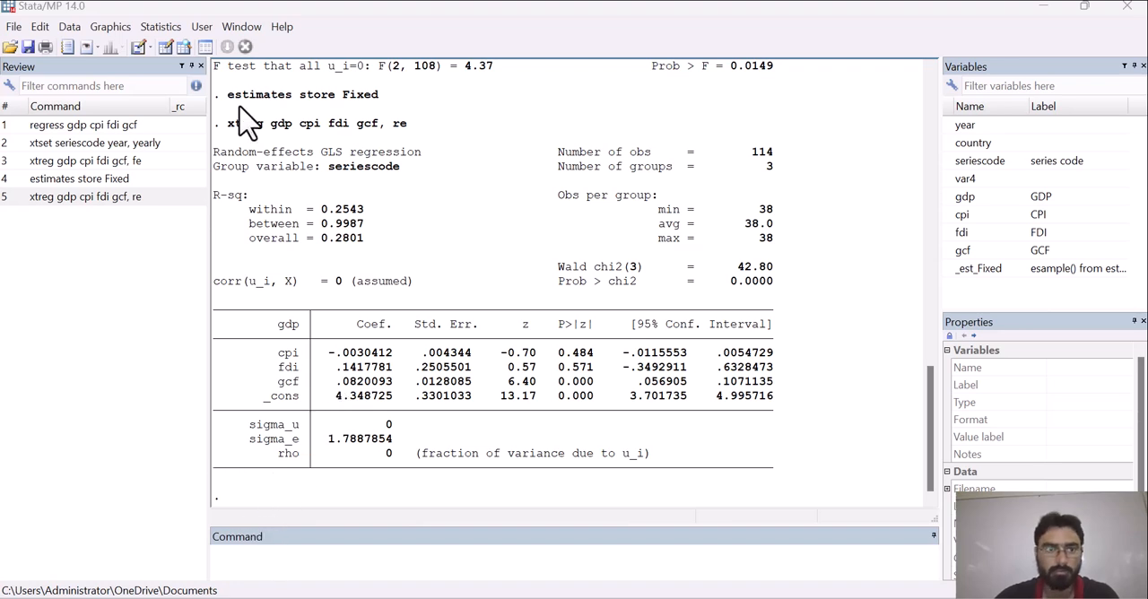
- Store the current random-effects estimates in memory under the name Random and put the postestimation selector away
click(161, 28)
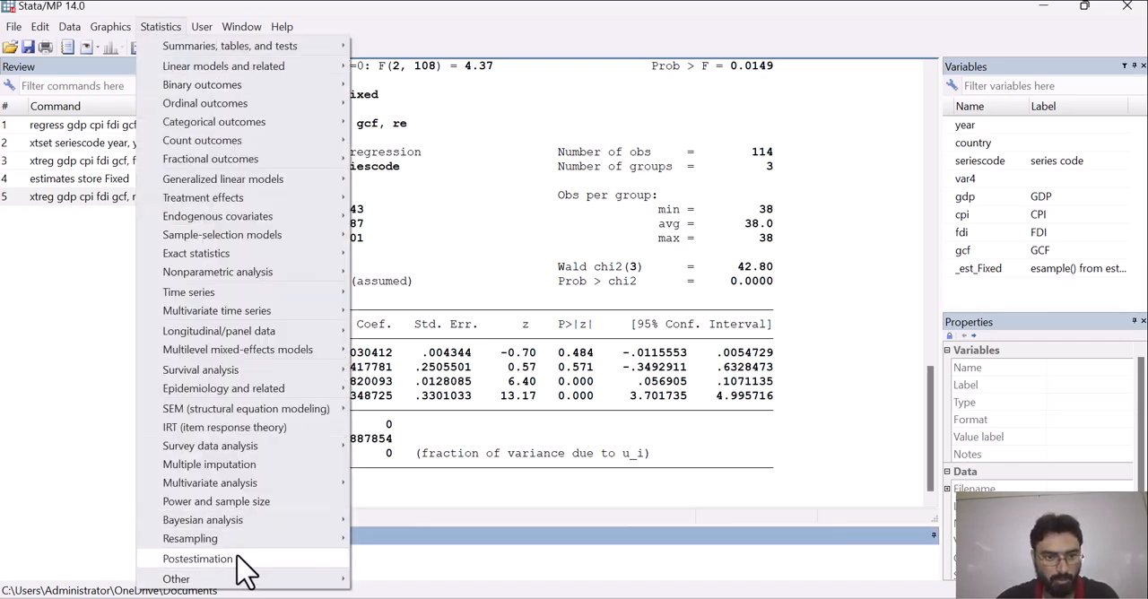
click(202, 558)
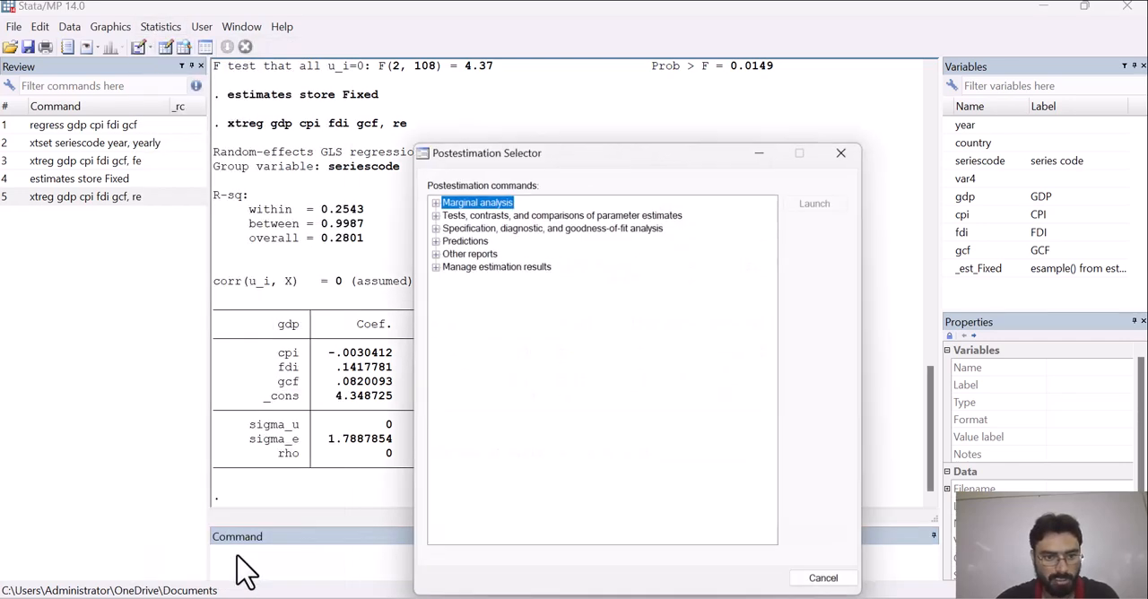
click(432, 266)
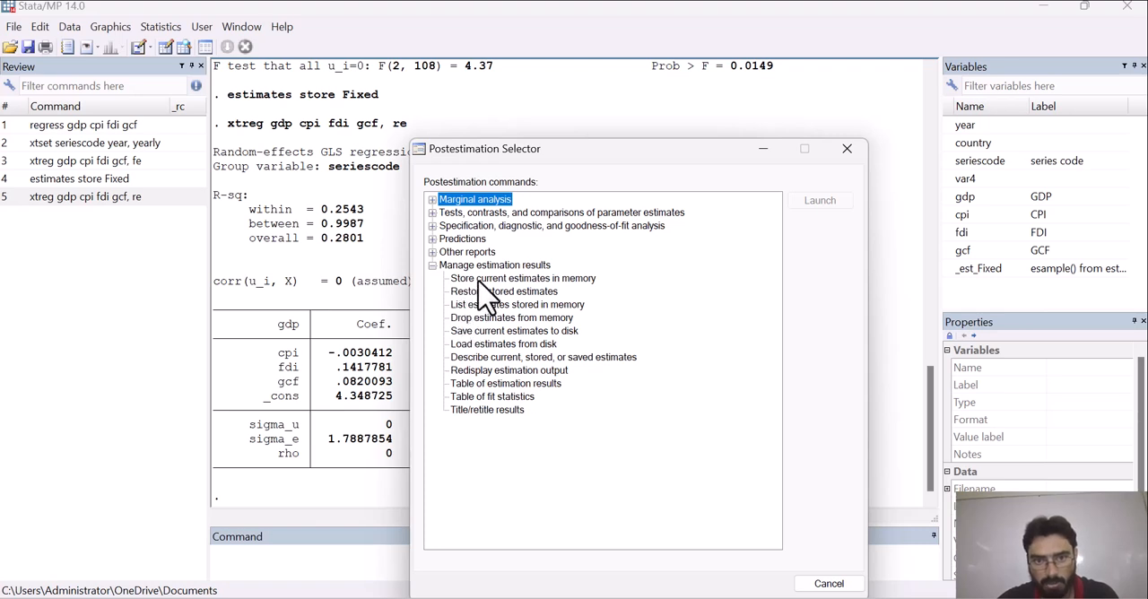
double_click(482, 279)
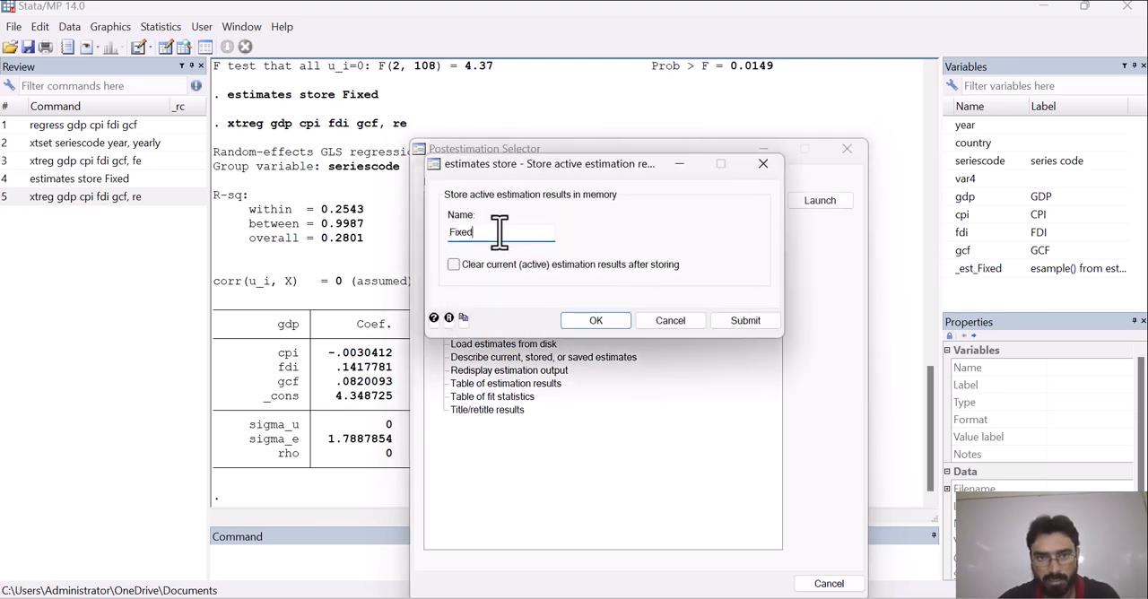
key(BackSpace)
key(BackSpace)
key(BackSpace)
key(BackSpace)
key(BackSpace)
text(Random)
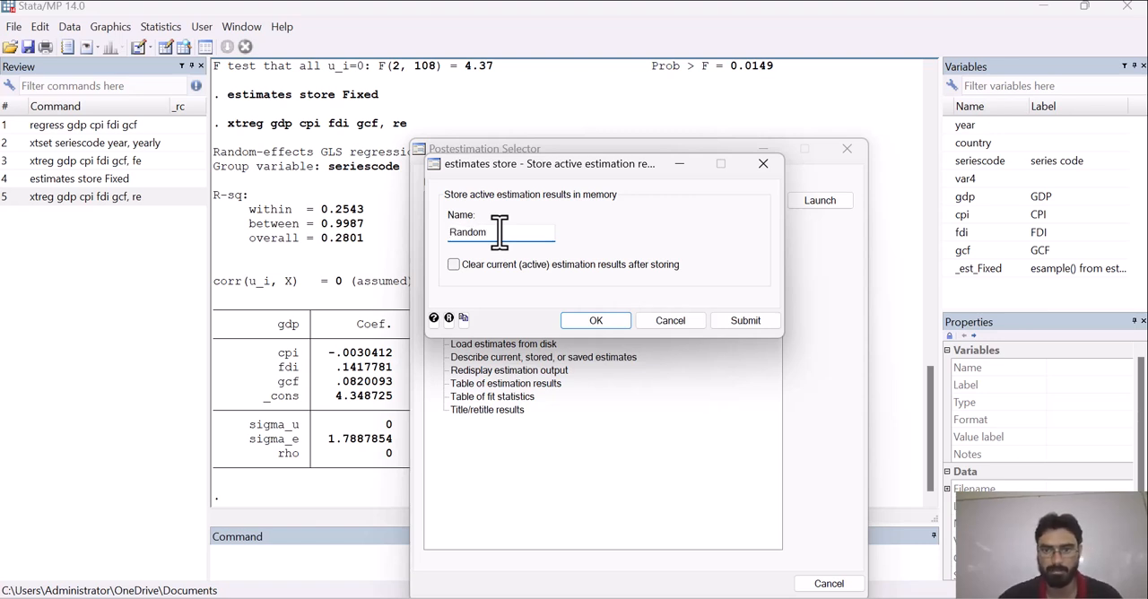
click(601, 323)
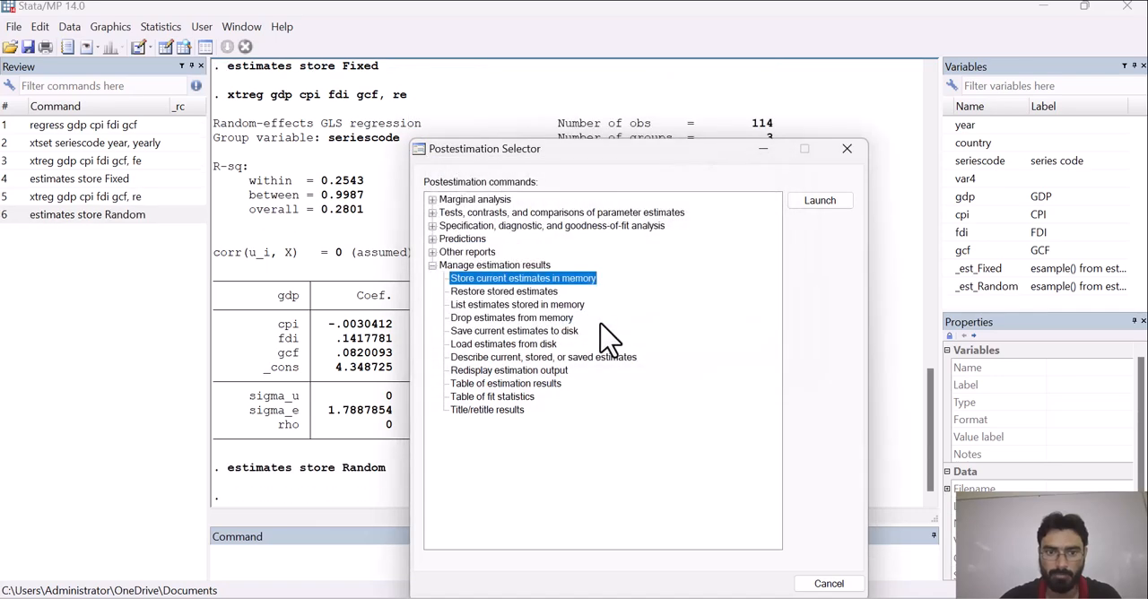
click(763, 149)
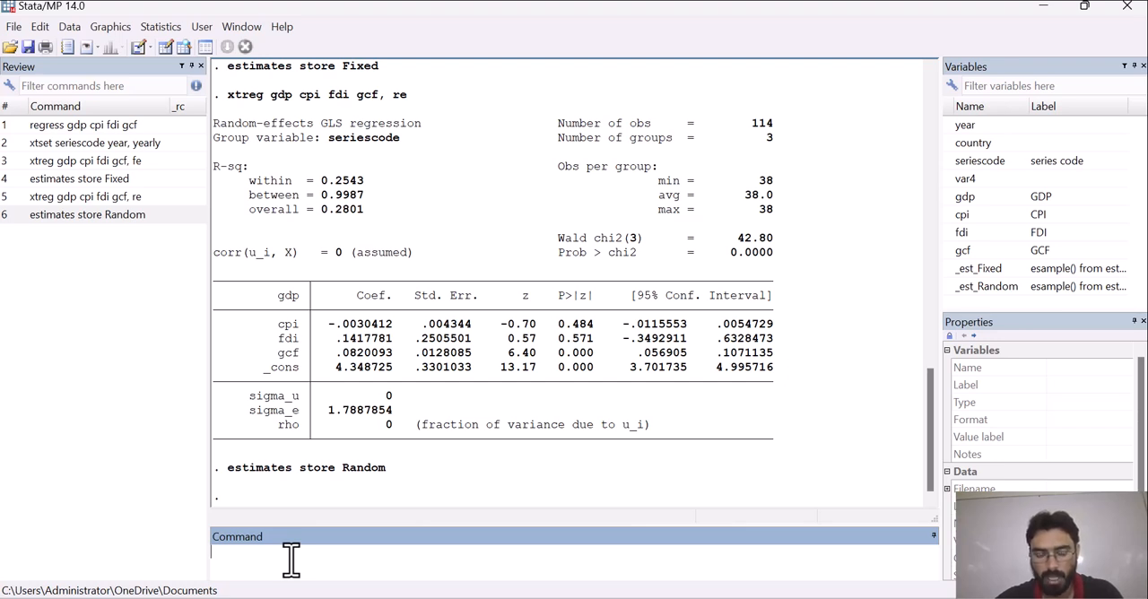
- Write the null hypothesis "Ho: Fixed effect is appropriate" as a note on the command line without running it
text(h)
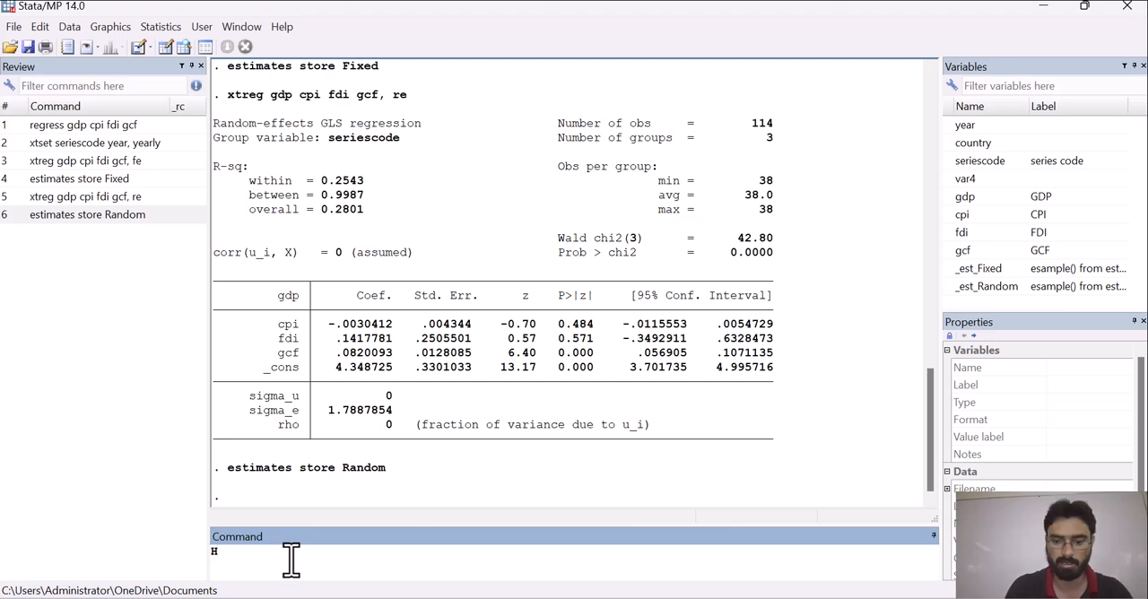
text(o>)
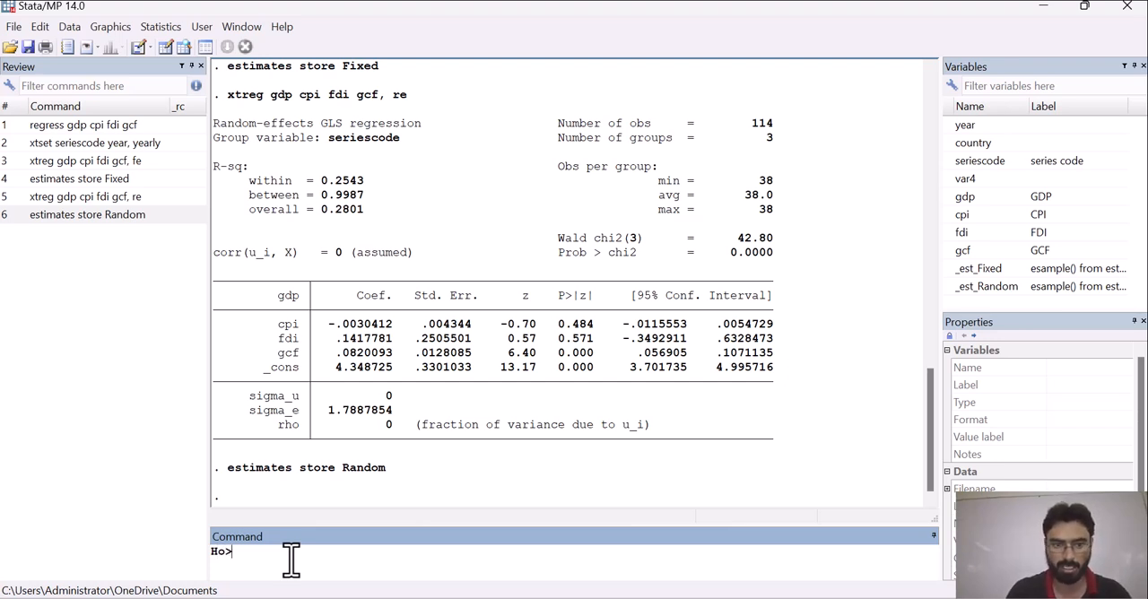
key(BackSpace)
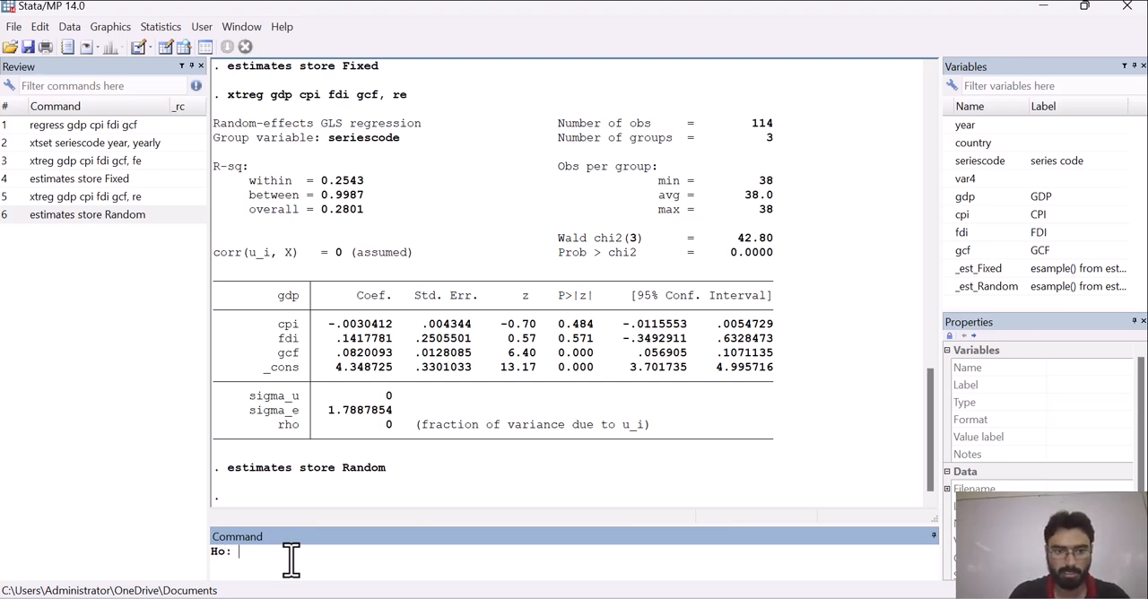
text(: Fixe)
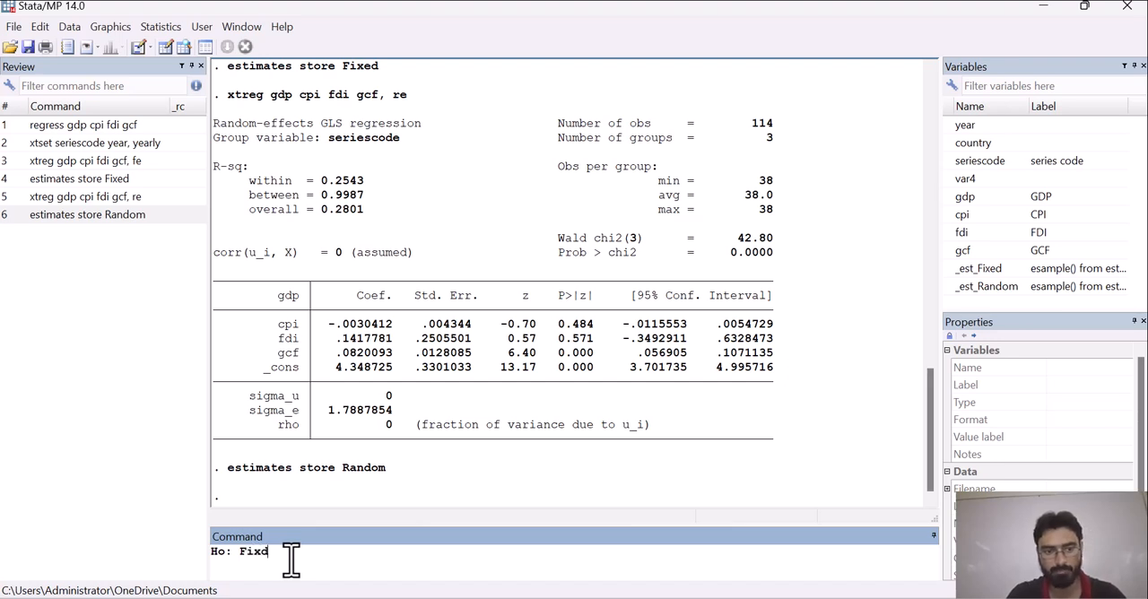
key(BackSpace)
text(ed ef)
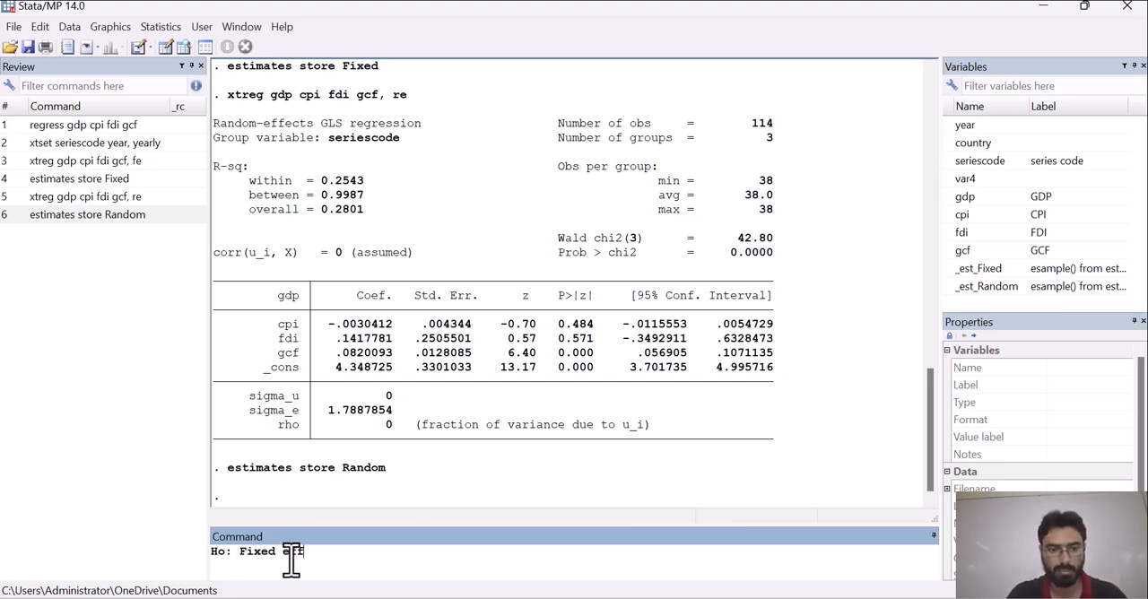
text(fect is a)
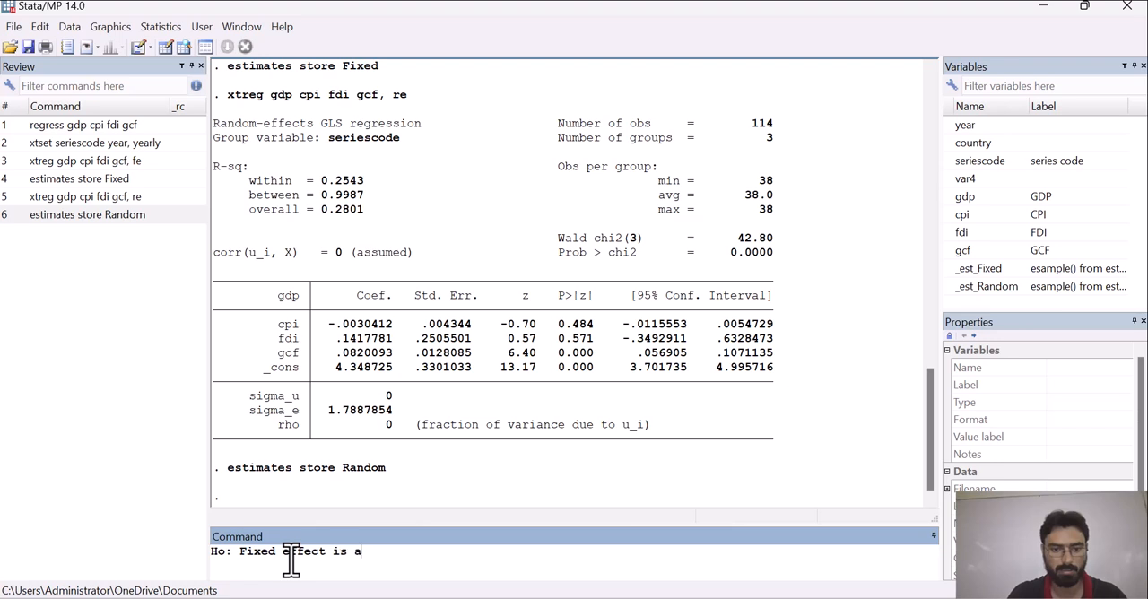
text(ppropritate)
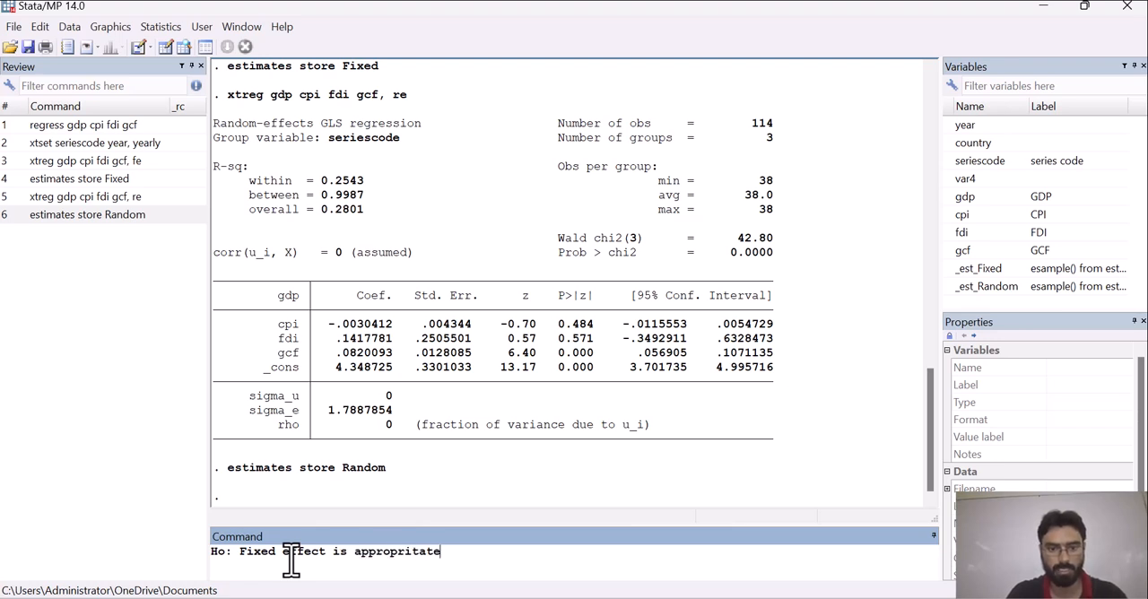
key(BackSpace)
key(BackSpace)
key(BackSpace)
key(BackSpace)
text(ate, H1: Rando)
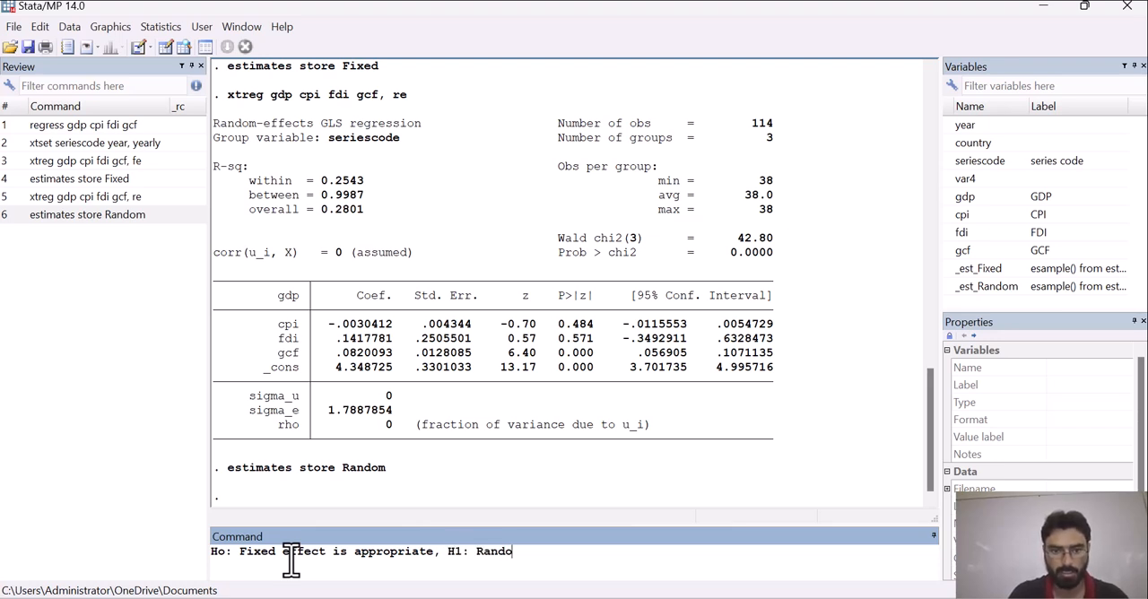
text(m effect i)
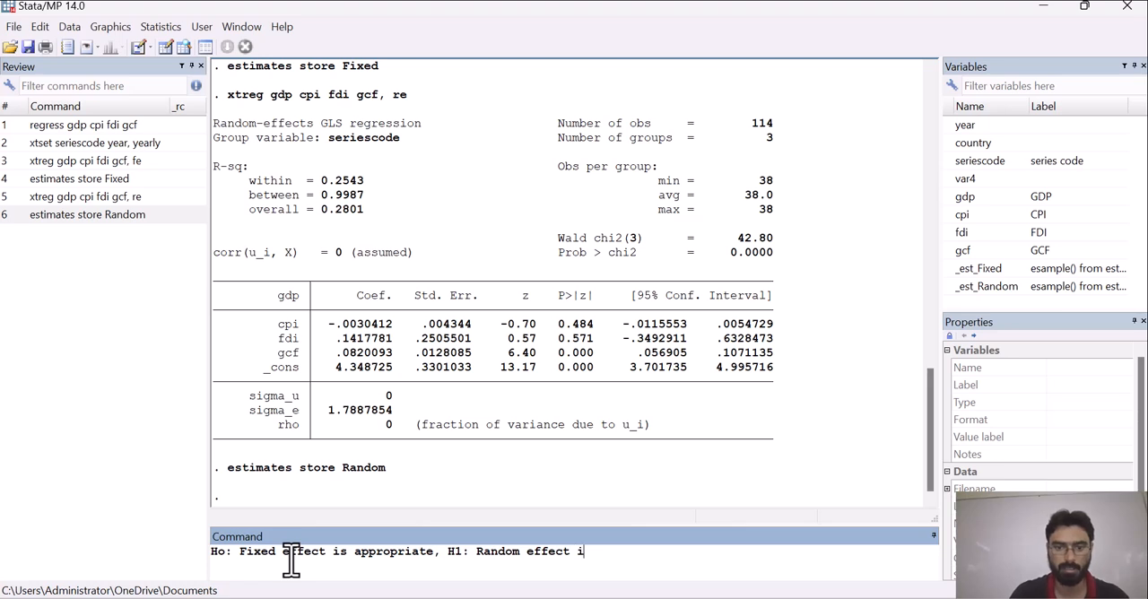
text(s appro)
- Add the alternative hypothesis ", H1: Random effect is approprite," to the note on the command line
key(BackSpace)
text(ropt)
key(BackSpace)
text(ritae)
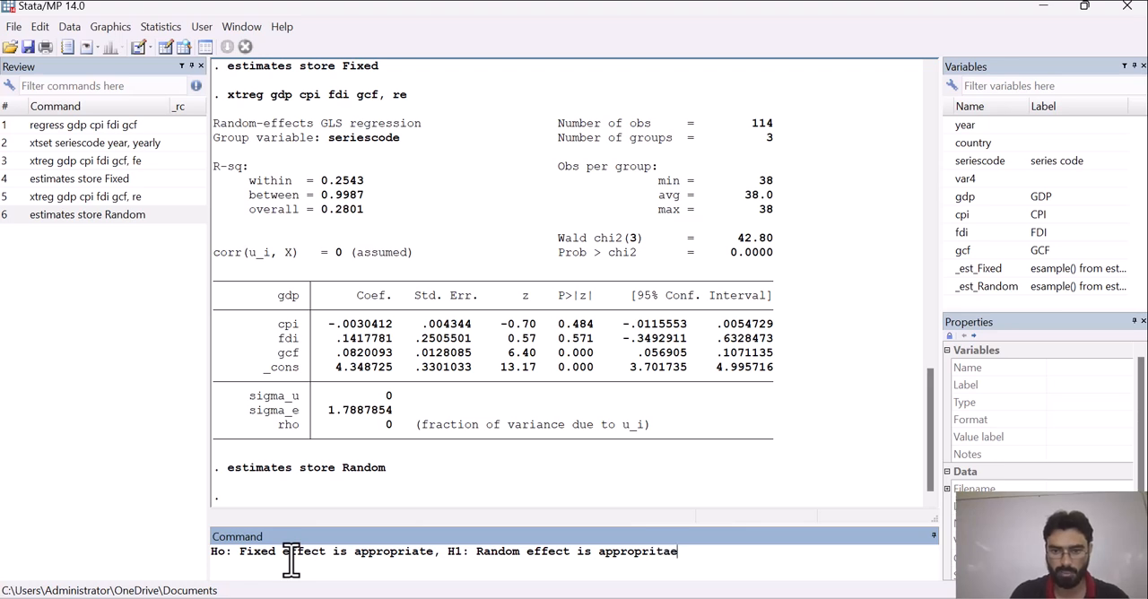
key(BackSpace)
key(BackSpace)
text(e,)
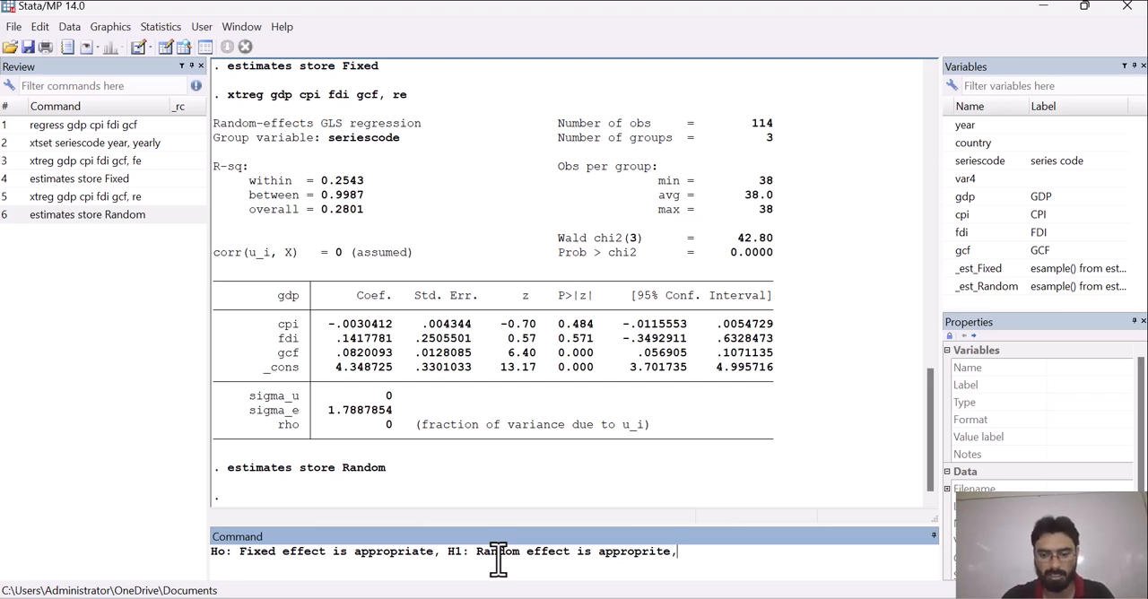
- Cut the entire hypothesis note so that the command line is empty
key(shift+Left)
key(shift+Left)
key(shift+Left)
key(shift+Left)
key(shift+Left)
key(shift+Left)
key(shift+Left)
key(shift+Left)
key(shift+Left)
key(shift+Left)
key(shift+Left)
key(shift+Left)
key(shift+Left)
key(shift+Left)
key(shift+Left)
key(shift+Left)
key(shift+Left)
key(shift+Left)
key(shift+Left)
key(shift+Left)
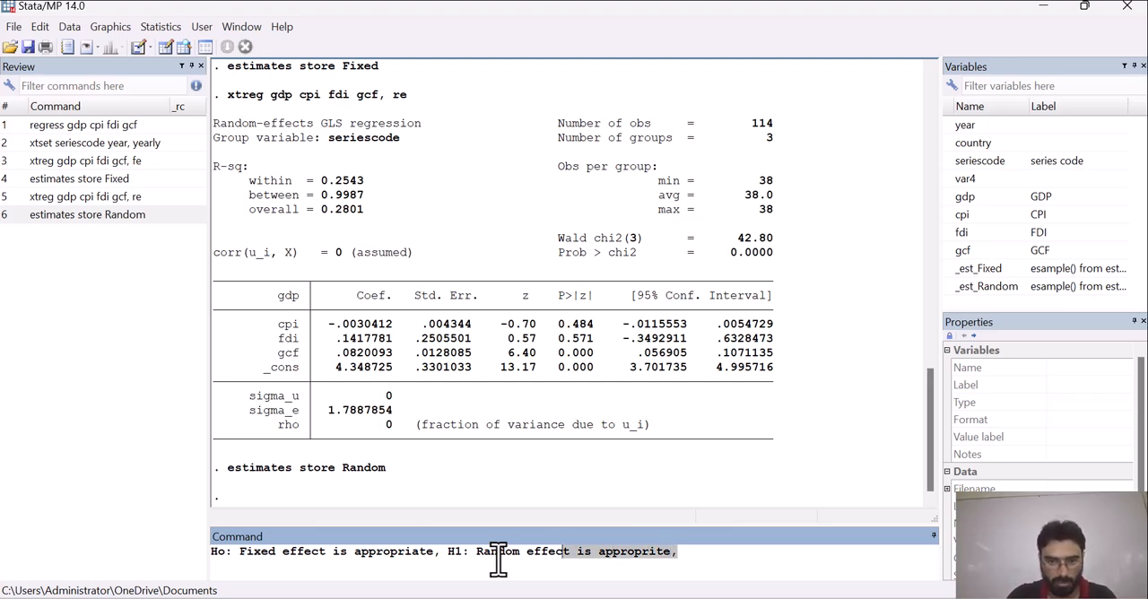
key(shift+Left)
key(shift+Left)
key(shift+Left)
key(shift+Left)
key(shift+Left)
key(shift+Left)
key(shift+Left)
key(shift+Left)
key(shift+Left)
key(shift+Left)
key(shift+Left)
key(shift+Left)
key(shift+Left)
key(shift+Left)
key(shift+Left)
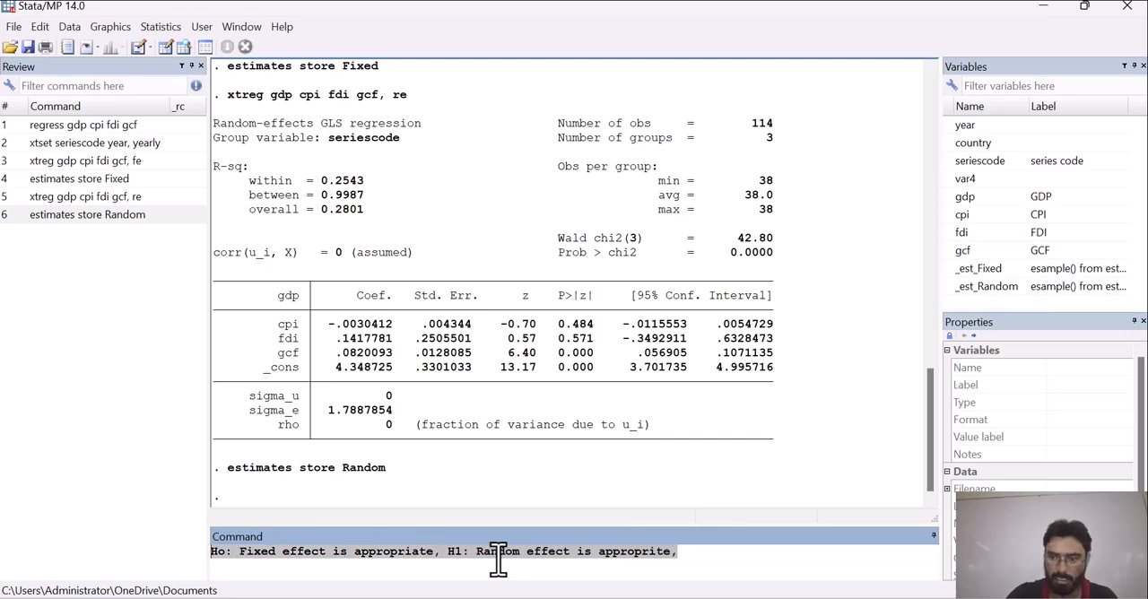
key(ctrl+x)
- Open the postestimation selector for the current random-effects estimates
click(162, 26)
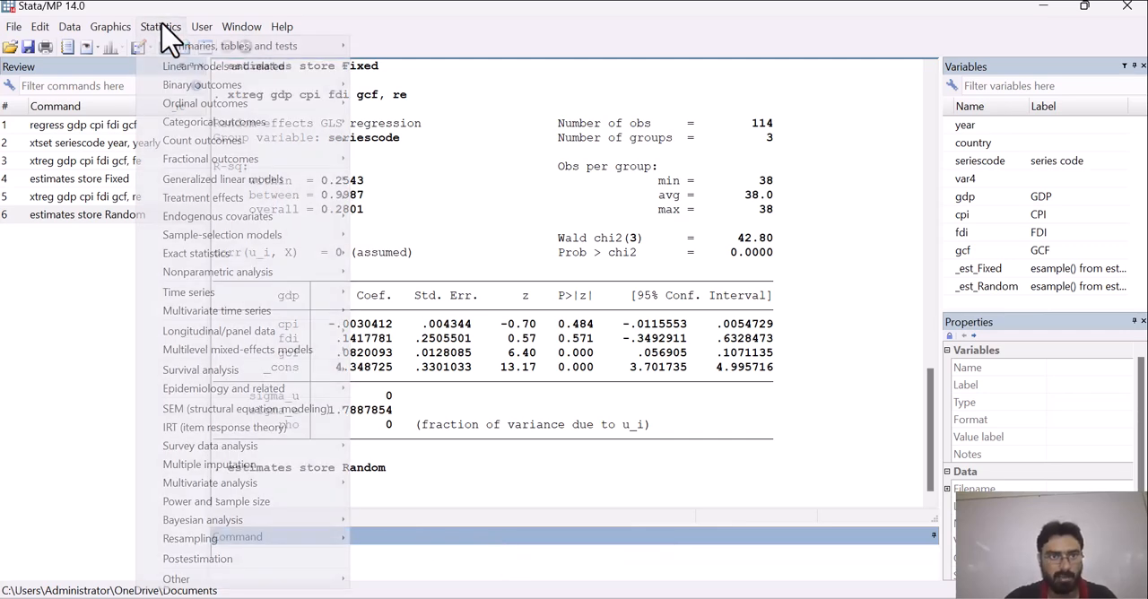
click(225, 566)
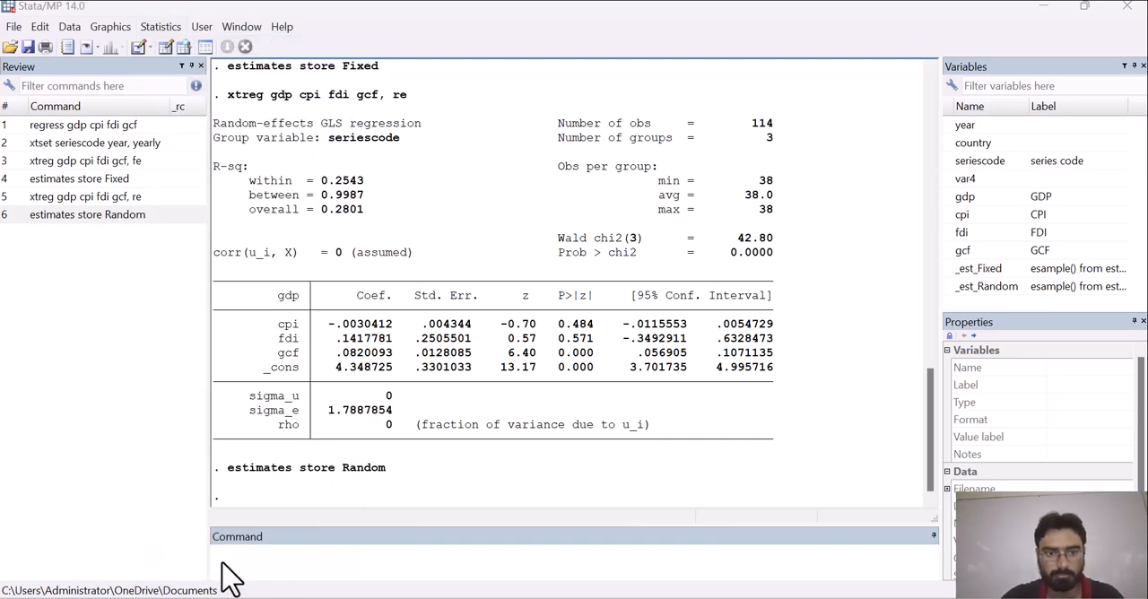
click(163, 27)
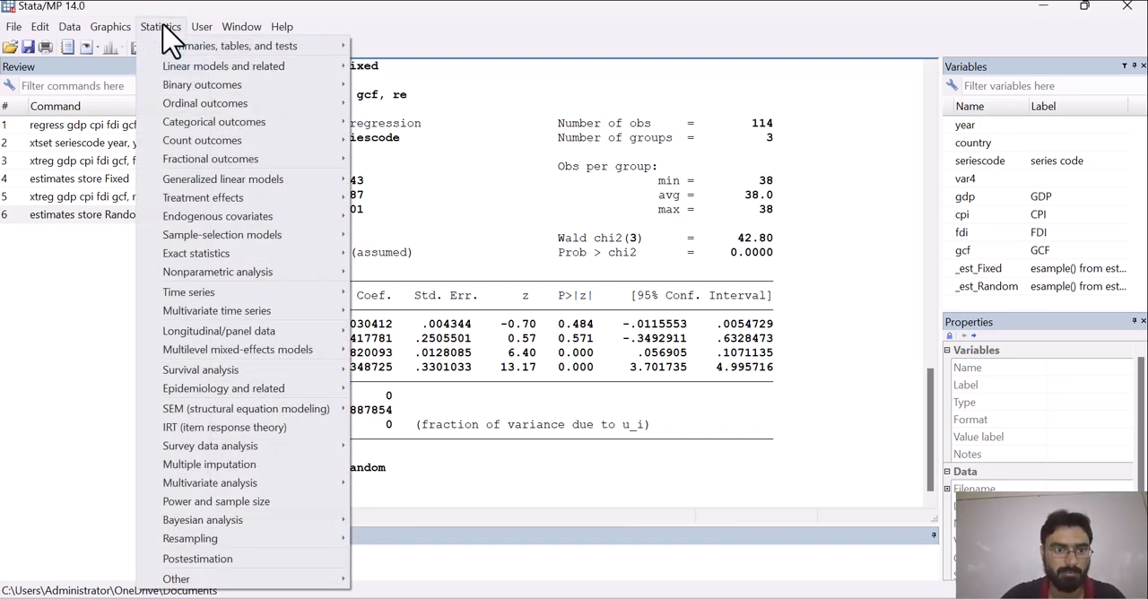
click(248, 559)
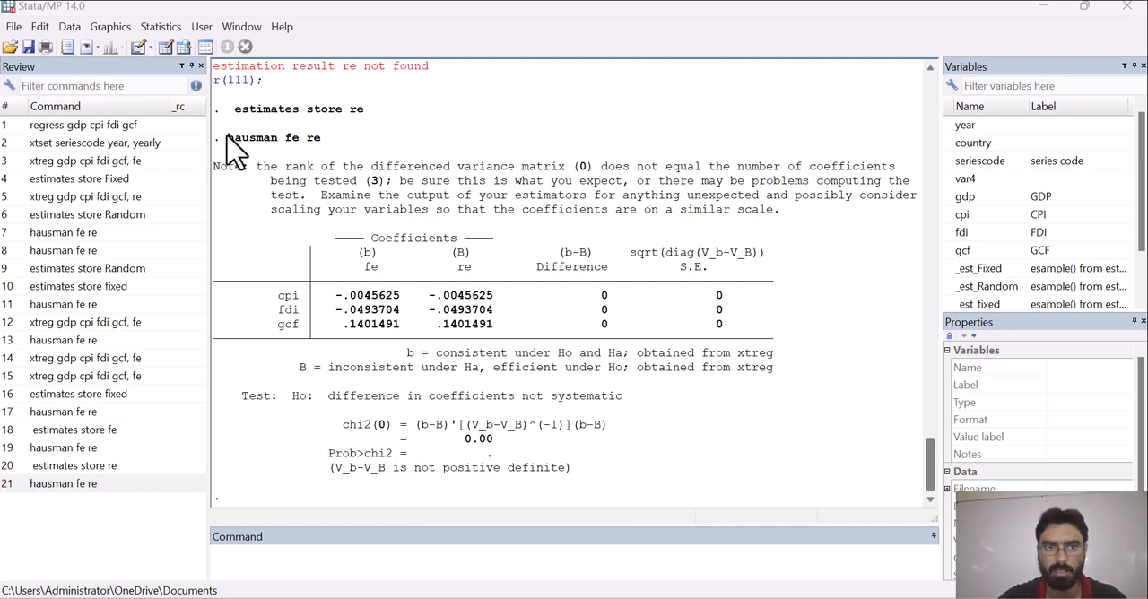
- Run the Hausman test on the stored estimates again by reusing the earlier command "hausman fe re" from the results
drag(226, 139, 319, 143)
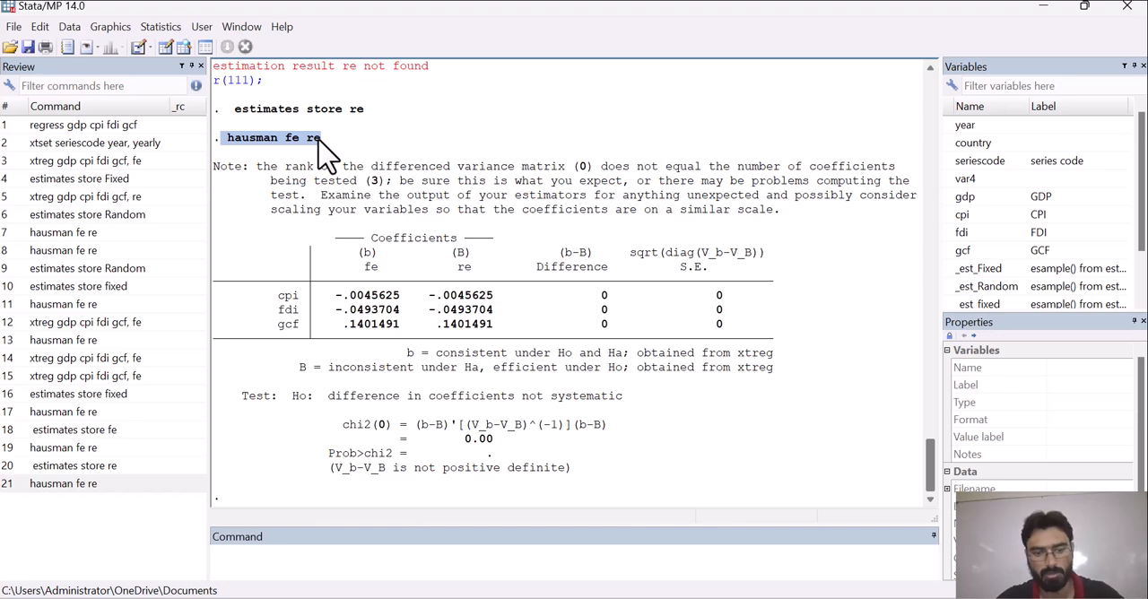
click(297, 554)
key(ctrl+v)
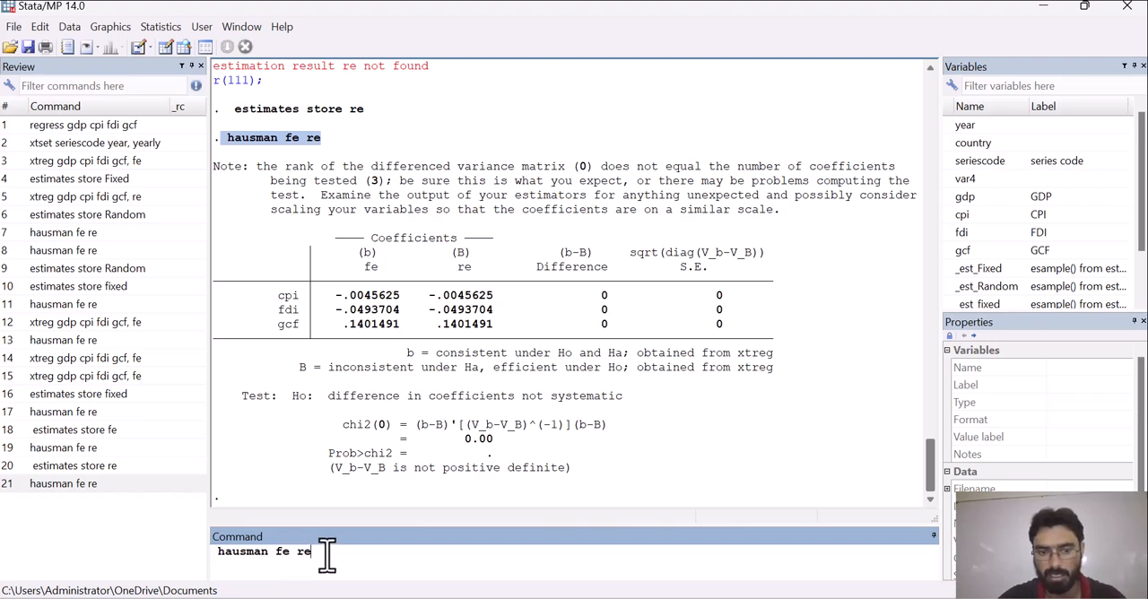
key(Return)
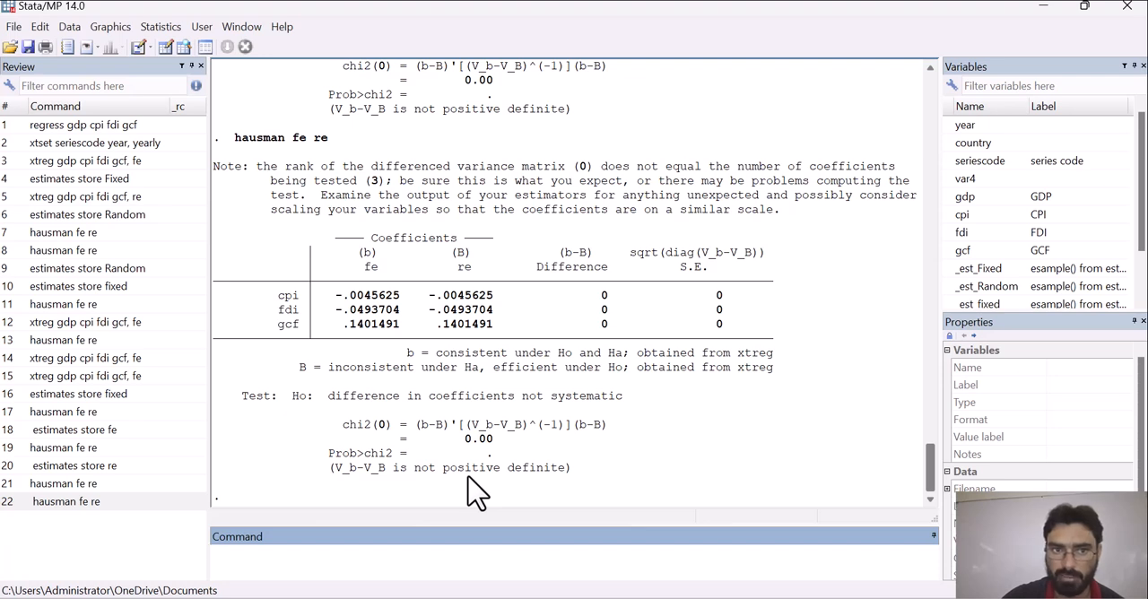
- Write the null hypothesis "Ho: fiexed effect is better," as a note on the command line
text(Ho:)
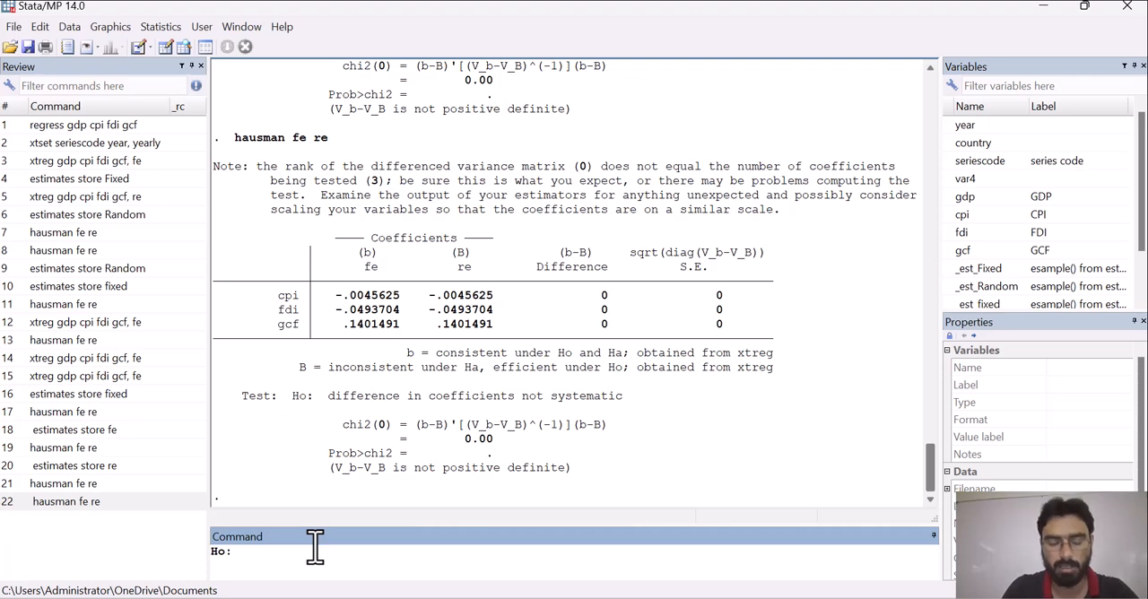
text(fie)
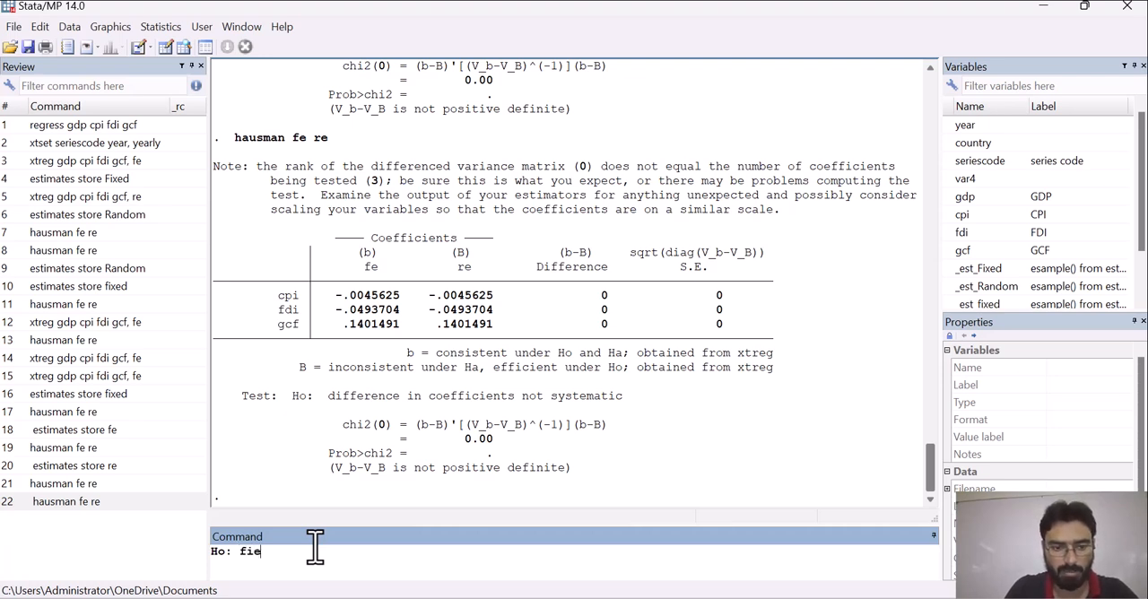
text(xed e)
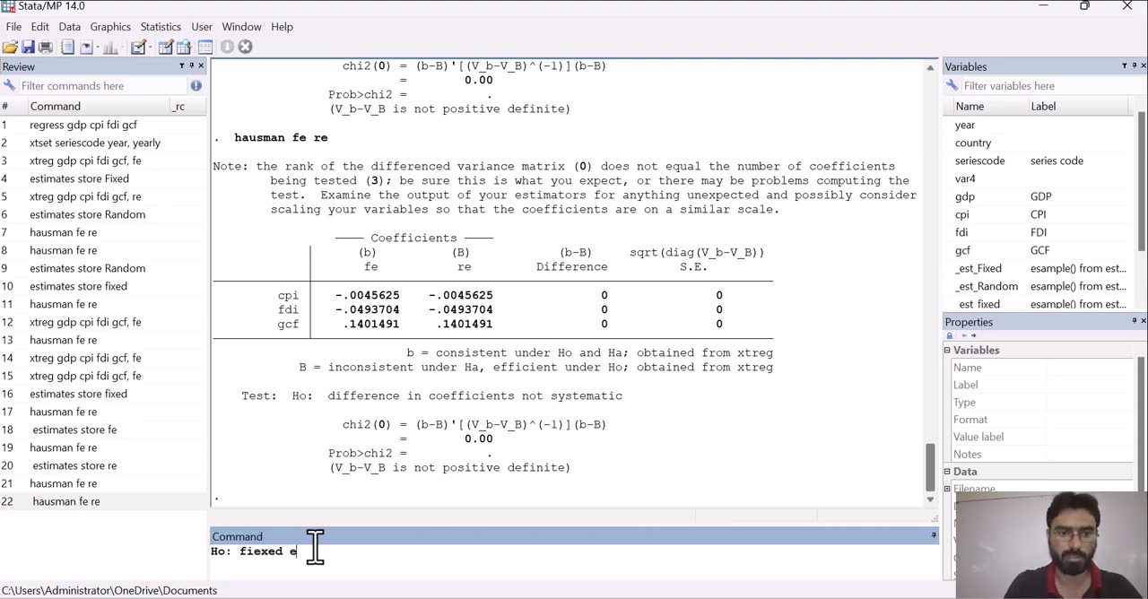
text(ffect is bett)
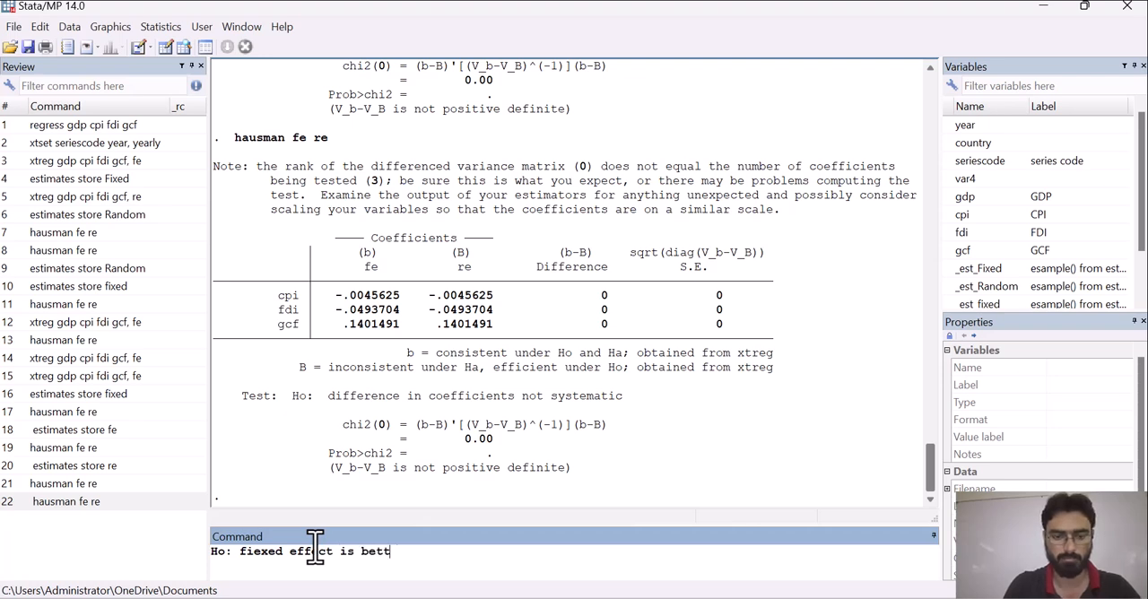
text(er, H1)
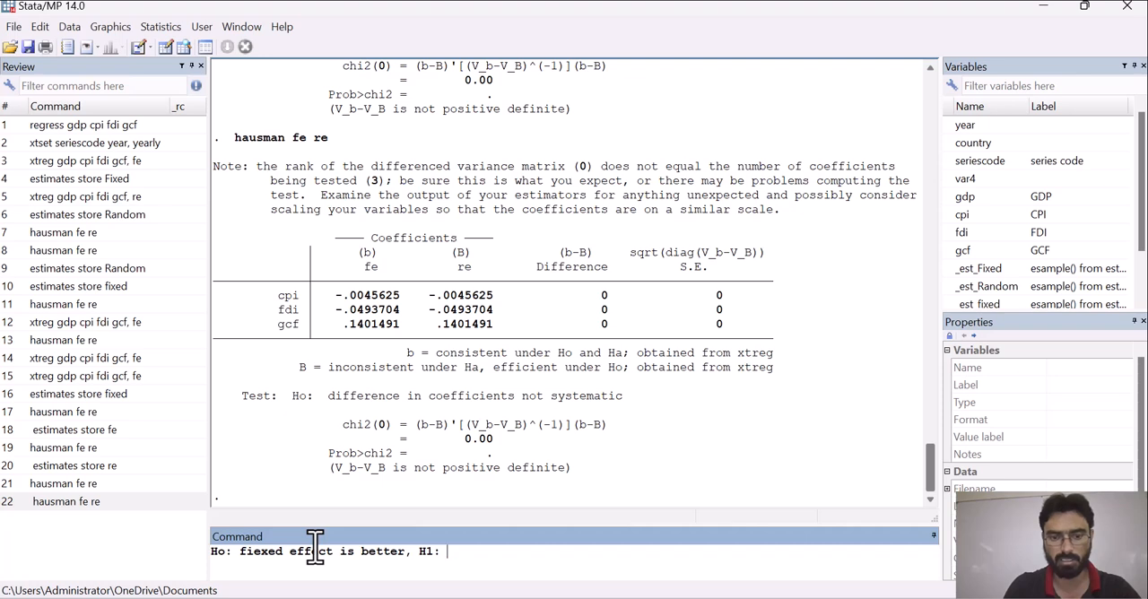
text(: rand)
- Append the alternative hypothesis "H1: random effect is better." to the note on the command line
key(BackSpace)
key(BackSpace)
text(ndom )
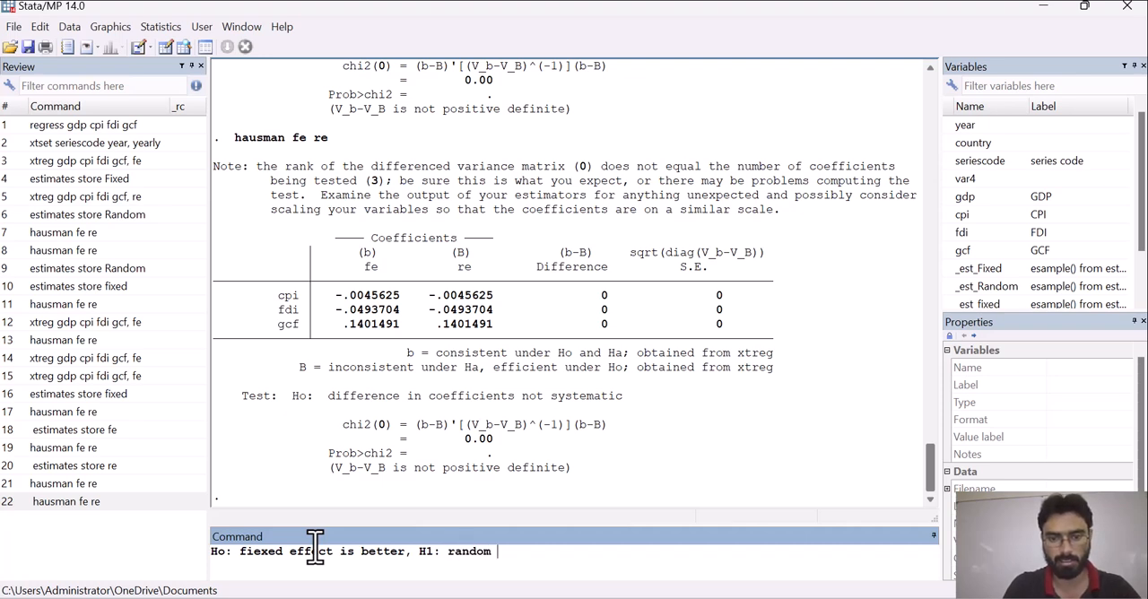
text(effect is better/)
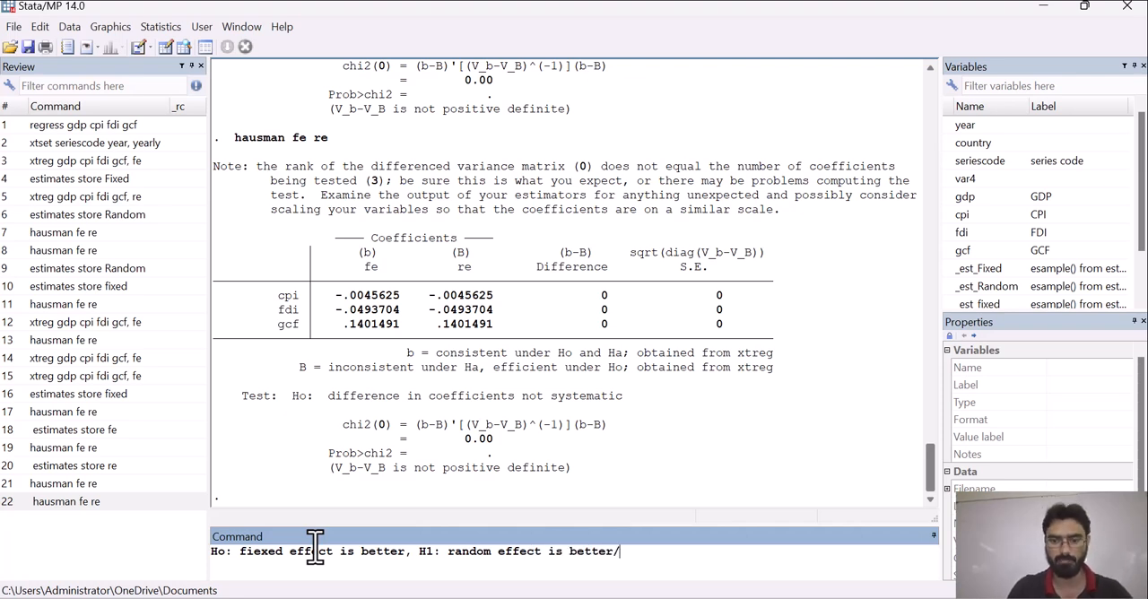
key(BackSpace)
text(.)
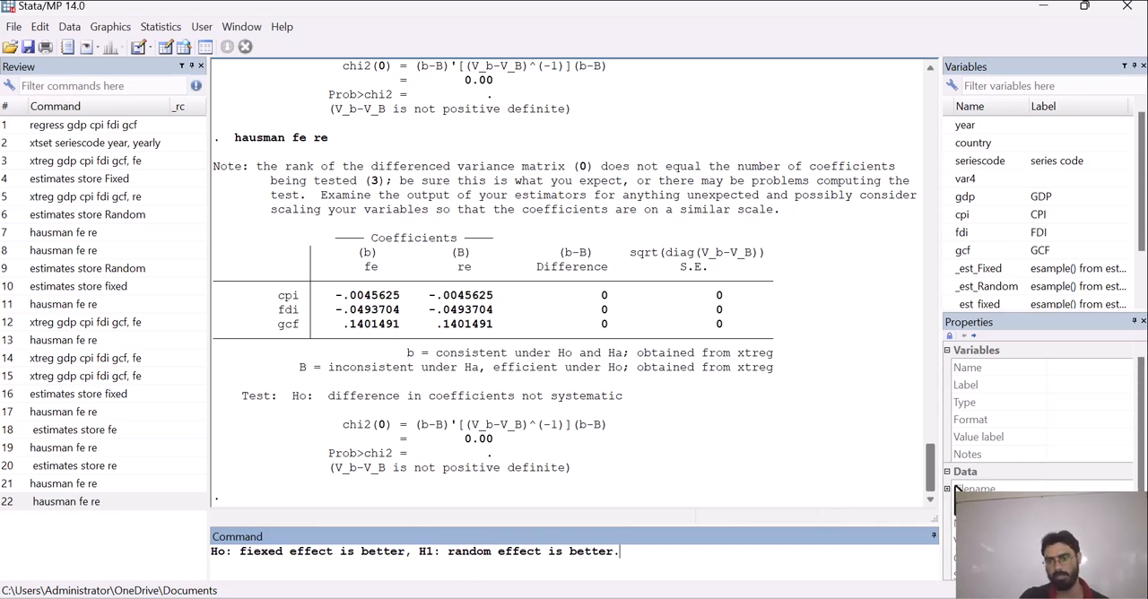
- Review the earlier random-effects GLS regression output of gdp on cpi, fdi and gcf
drag(930, 478, 864, 223)
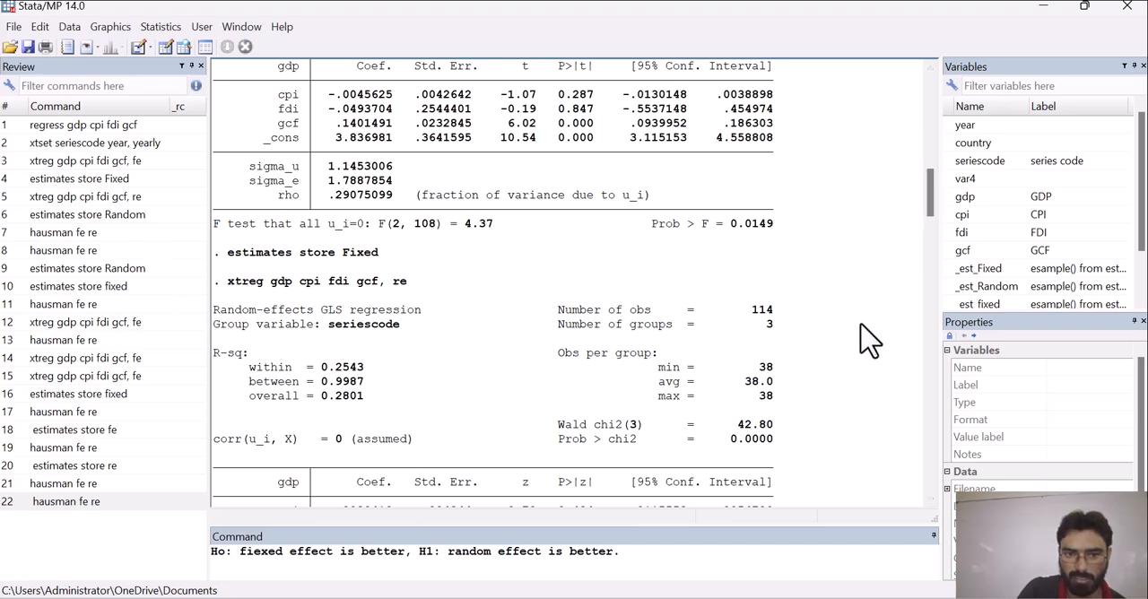
scroll(902, 266, down, 2)
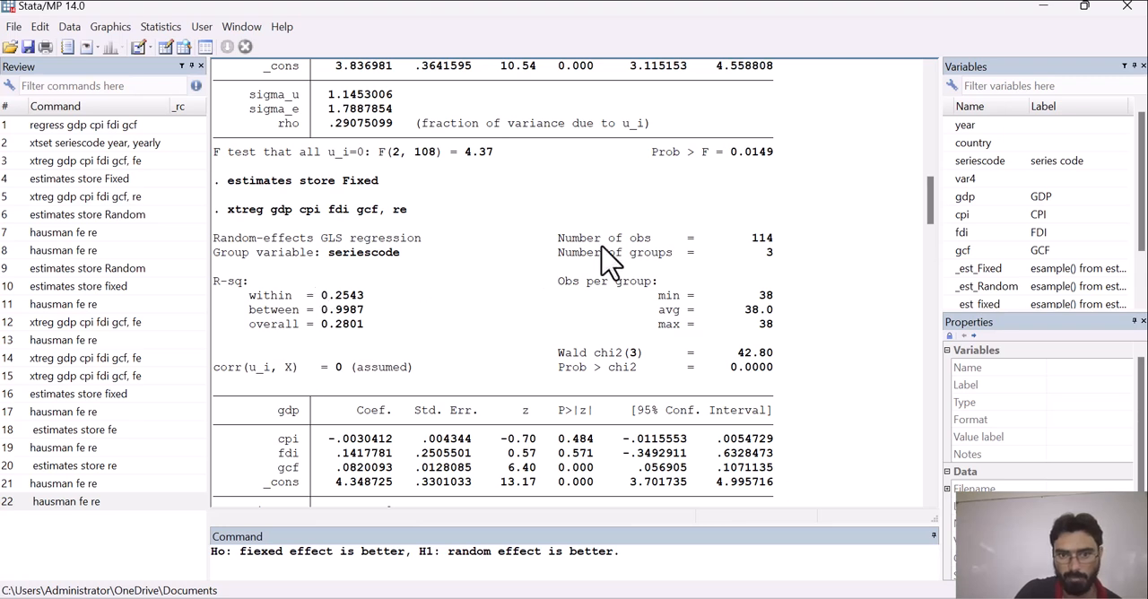